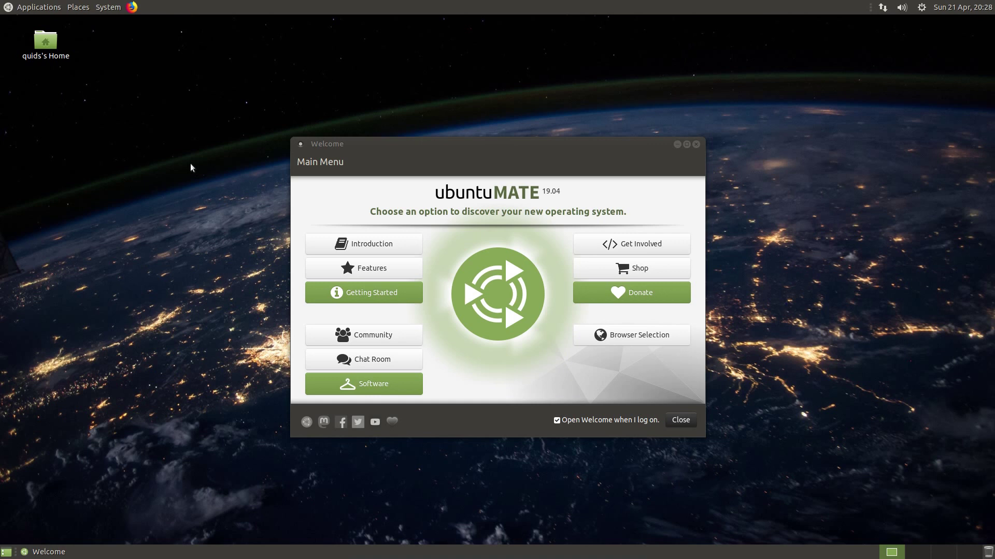
Minimise the Welcome window, launch MATE Terminal from System Tools, and run uname -a.
click(676, 144)
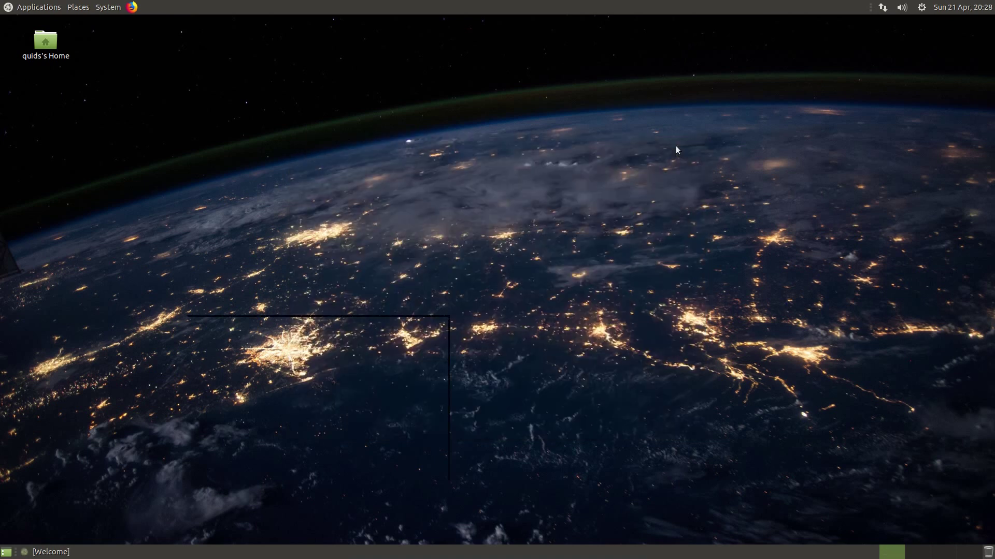
click(49, 7)
mouse_move(69, 79)
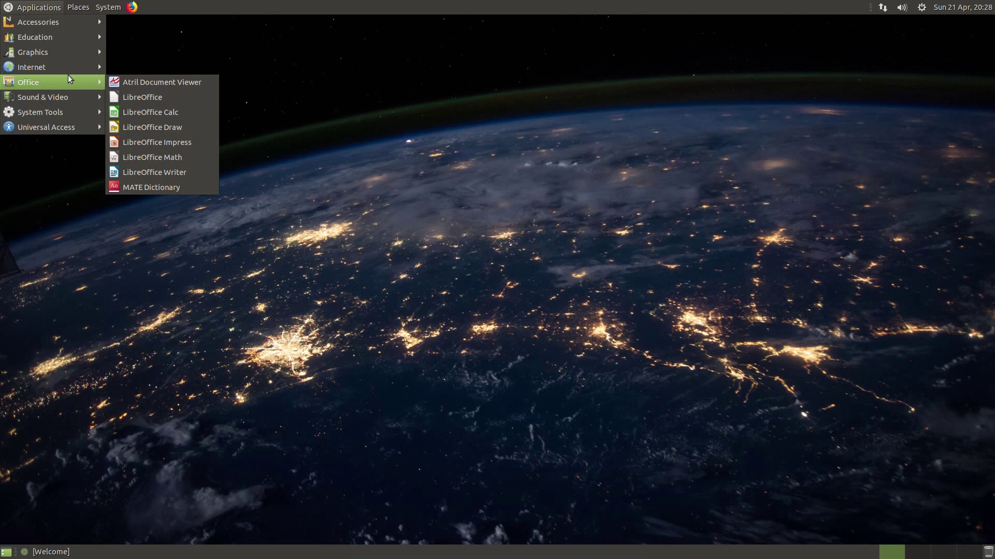
mouse_move(90, 118)
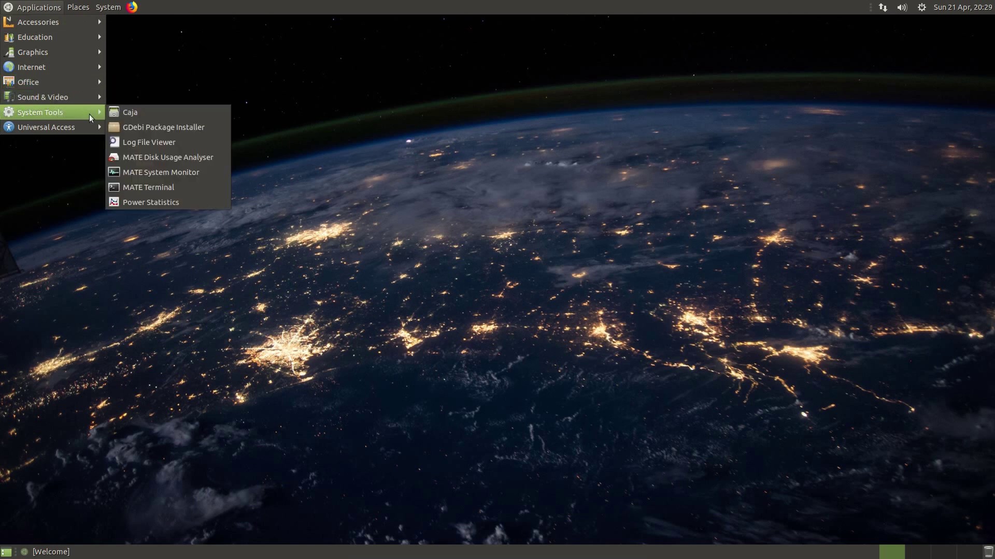
click(150, 186)
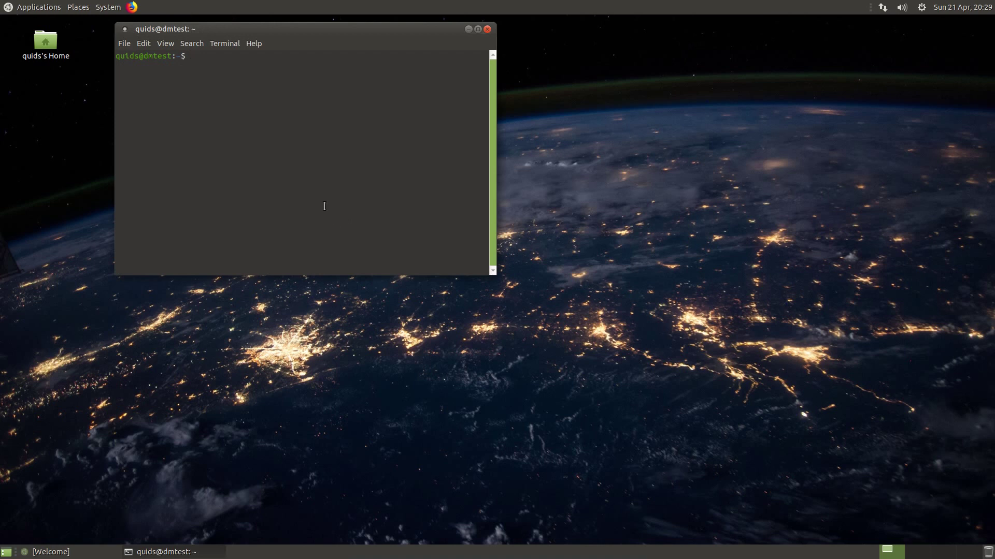
text(uname -a)
key(Return)
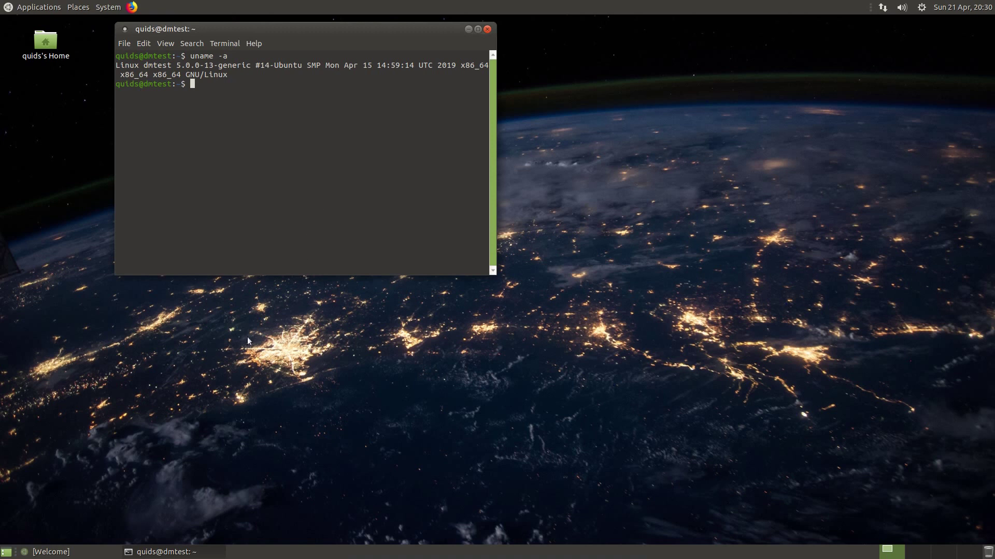
Close the Welcome window and run free -m twice to check memory.
click(95, 555)
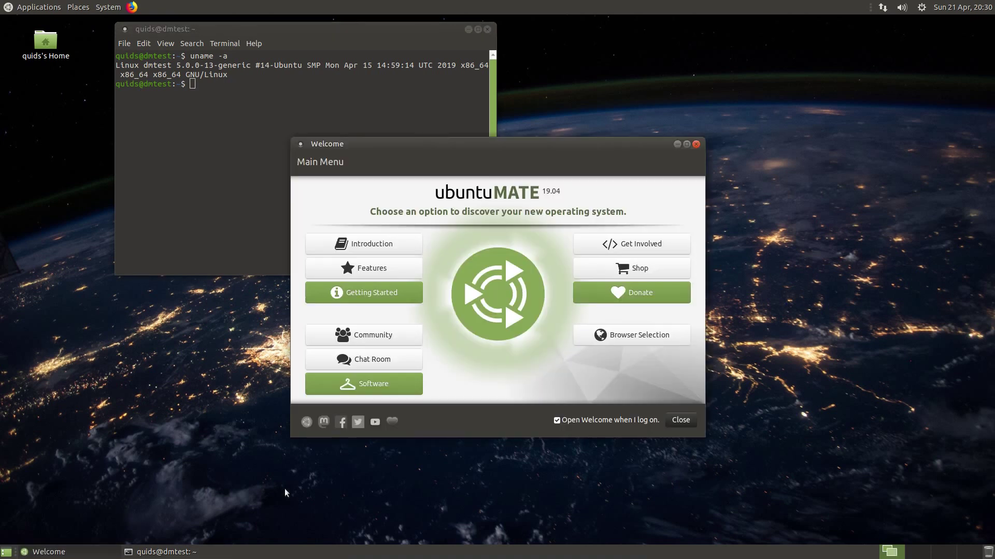
click(697, 146)
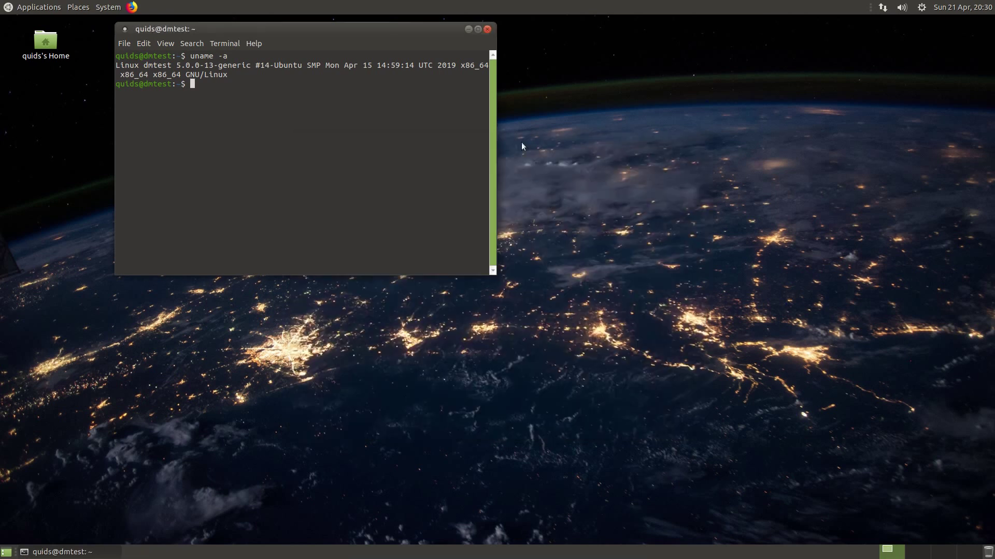
text(free -m)
key(Return)
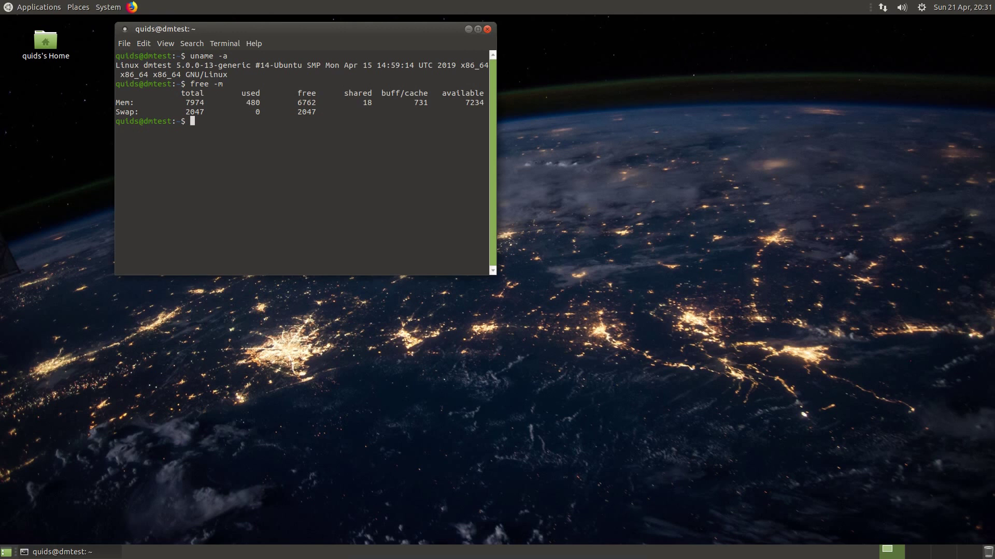
key(Up)
key(Return)
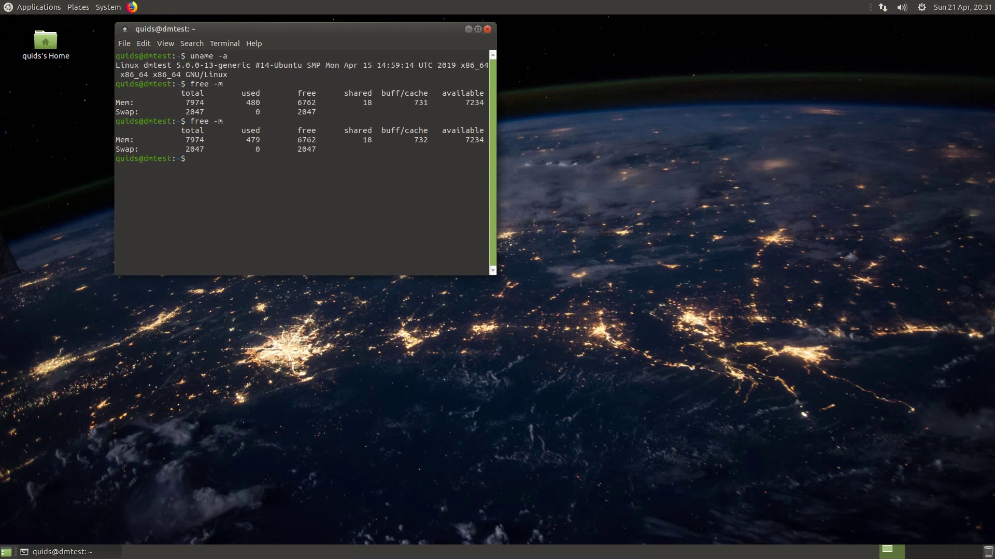
Run lsb_release -a for release details, then start top.
text(lsb_release)
key(Return)
key(Up)
text(-a)
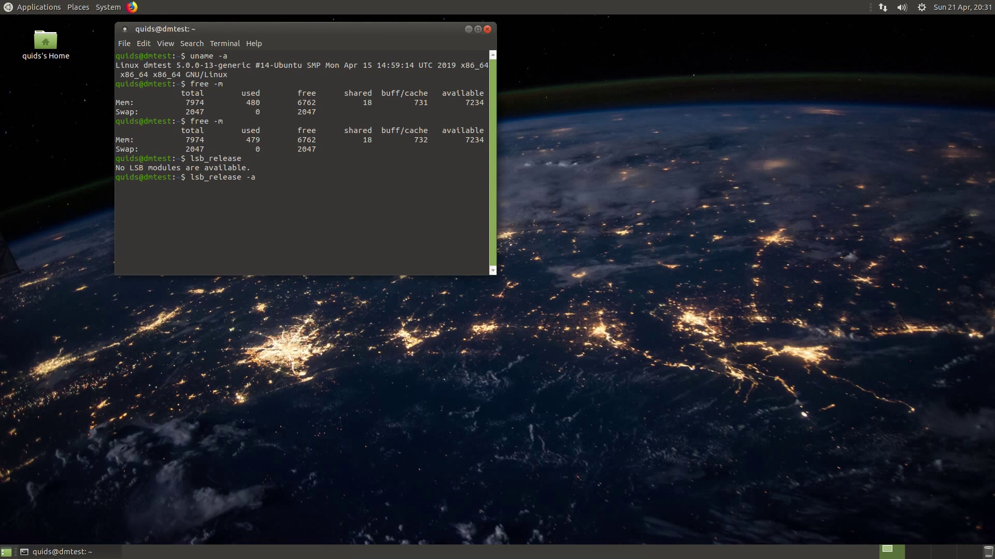
key(Return)
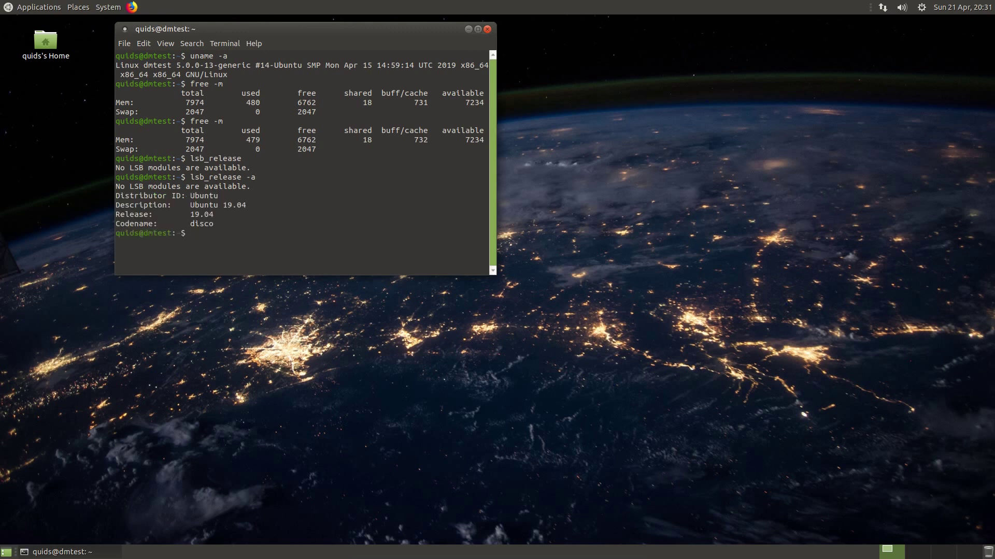
text(top)
key(Return)
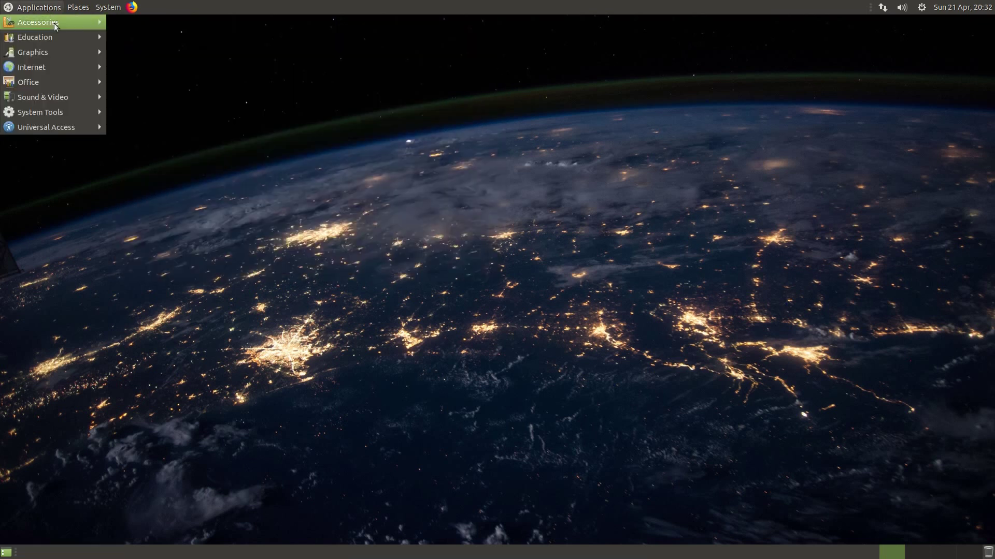
Open Appearance Preferences from Look and Feel, view Background, Fonts and Interface tabs, then close it.
mouse_move(62, 21)
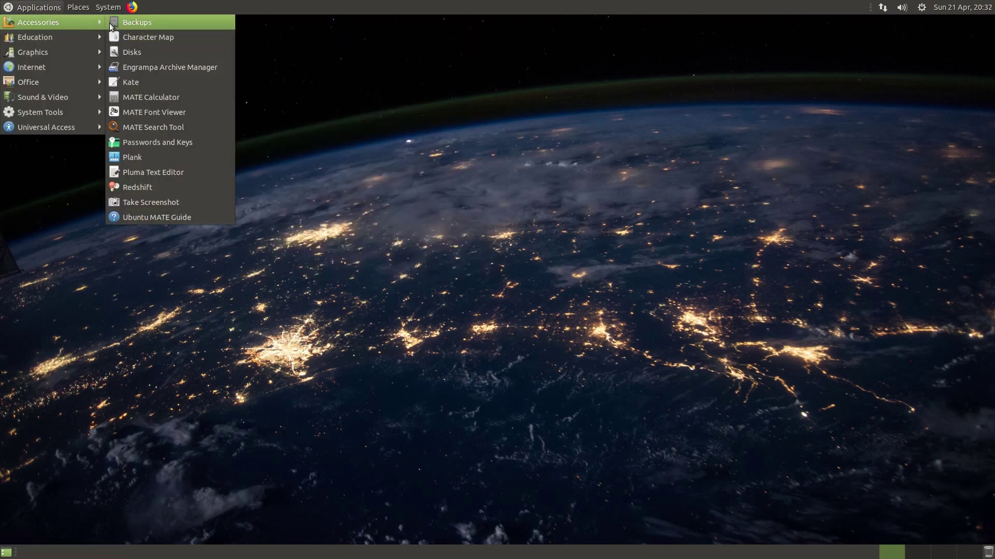
mouse_move(108, 7)
mouse_move(120, 22)
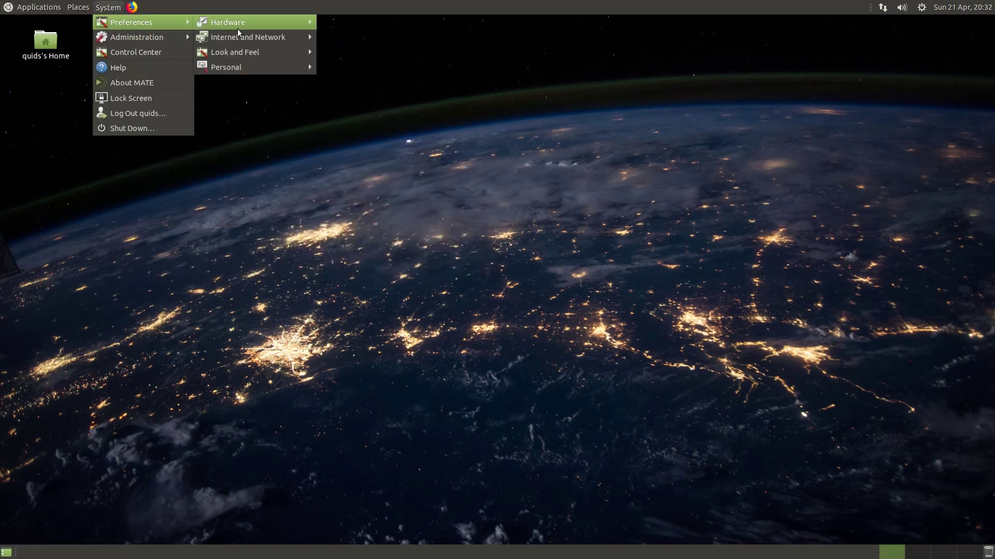
mouse_move(249, 54)
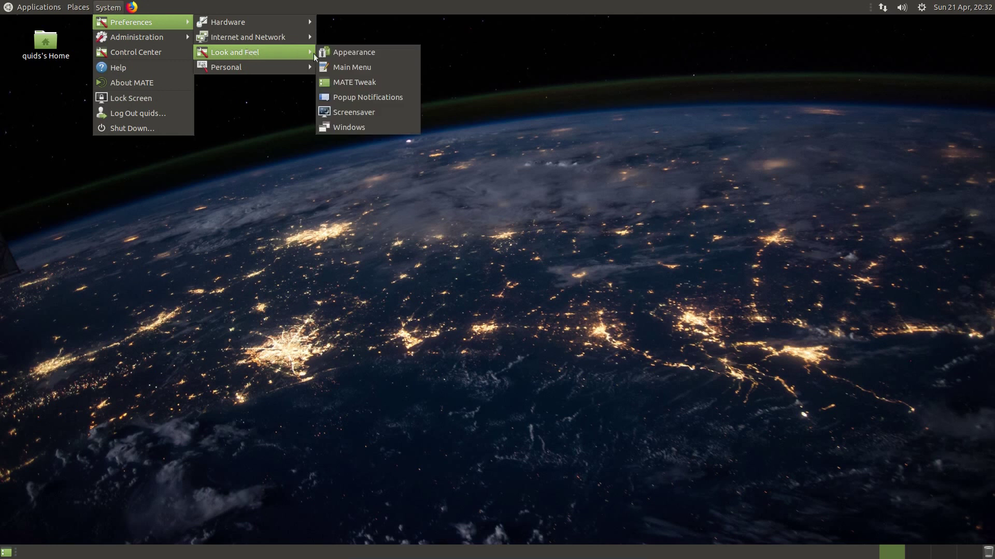
click(343, 57)
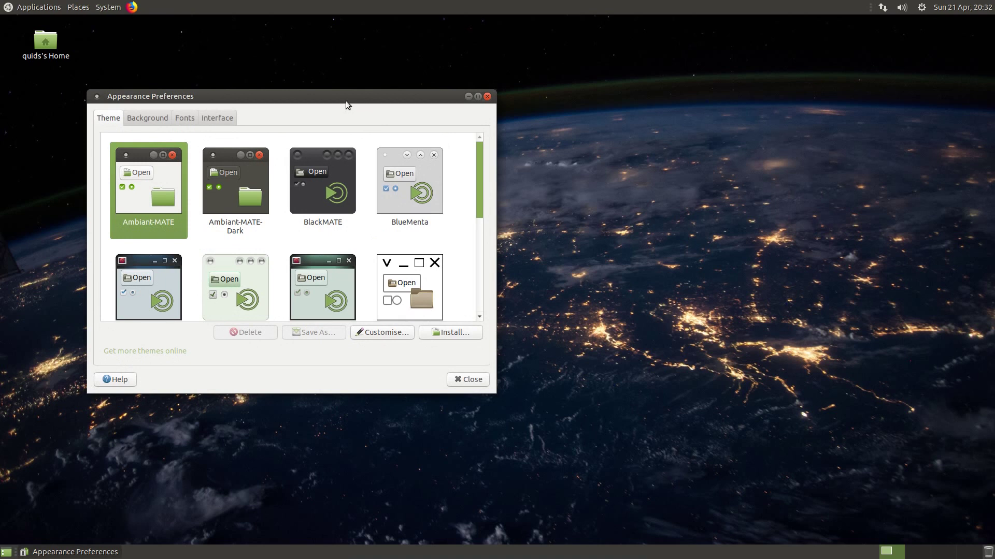
click(155, 119)
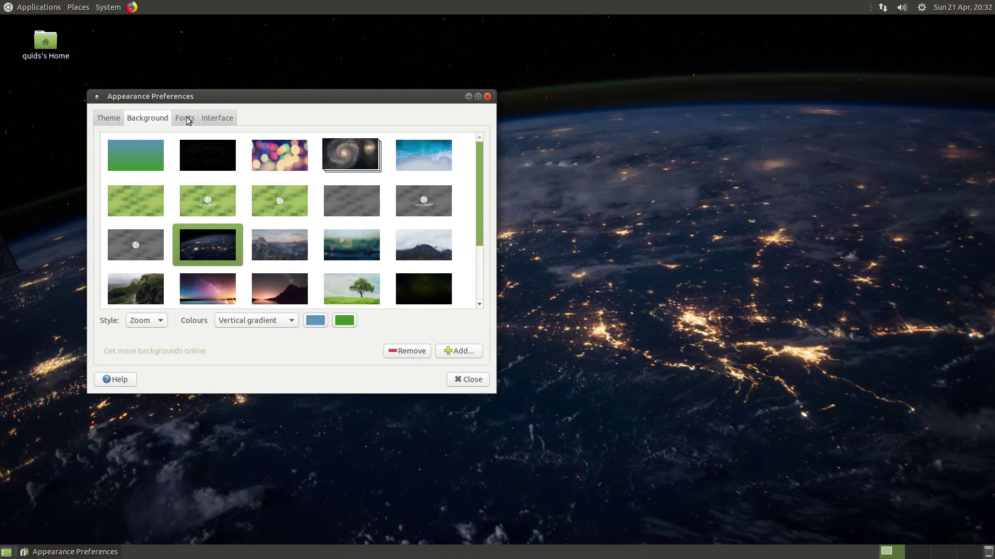
click(191, 119)
click(215, 120)
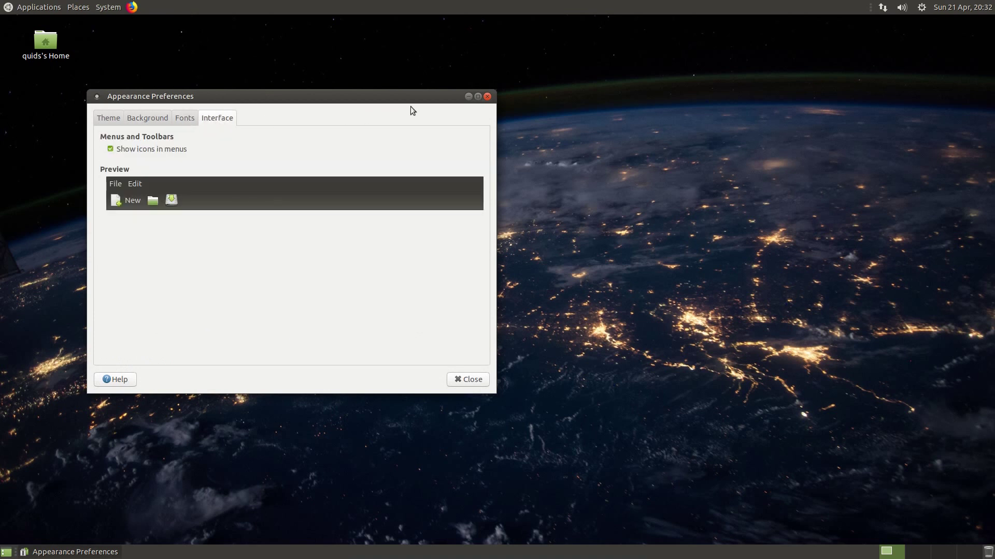
click(488, 98)
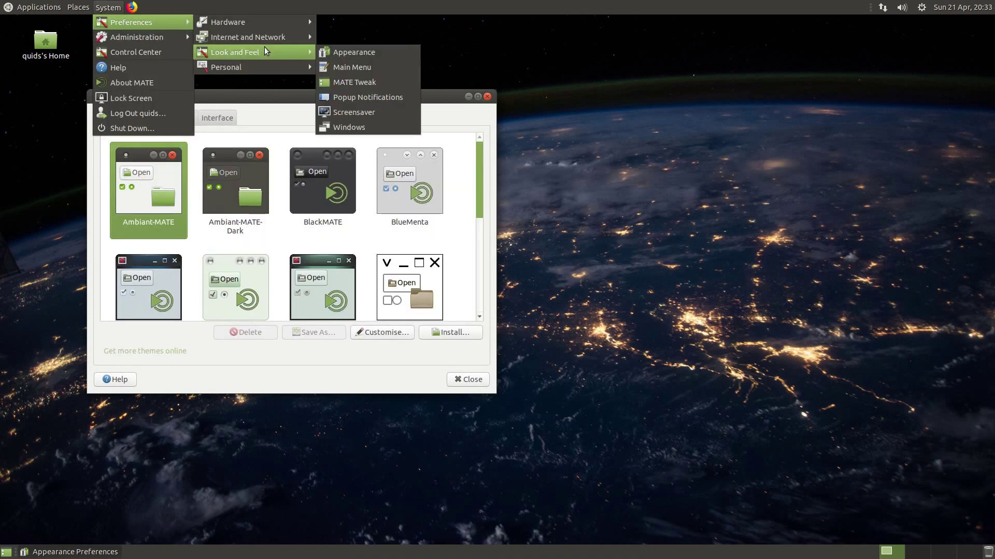
In MATE Tweak's Panel page, switch to the Contemporary panel layout and confirm.
click(379, 80)
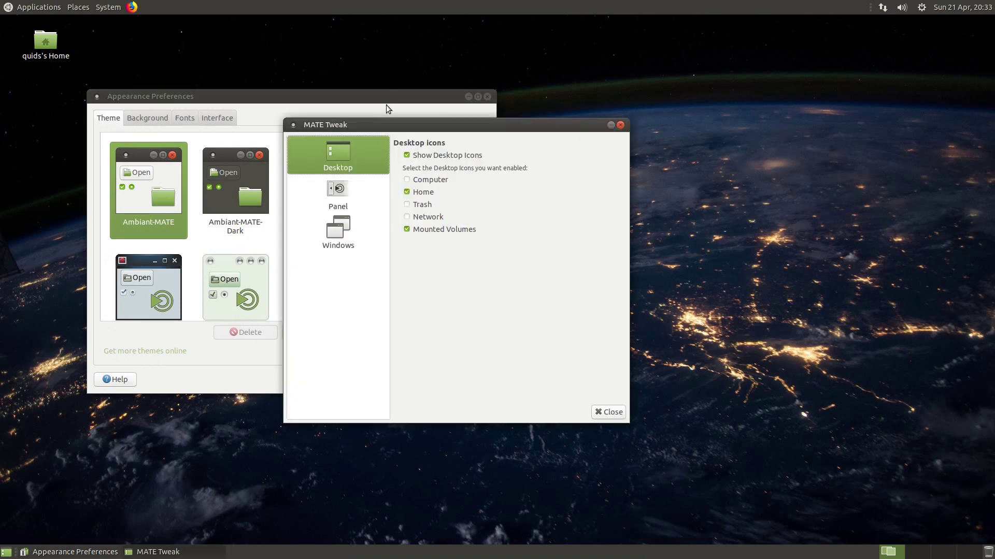
click(354, 188)
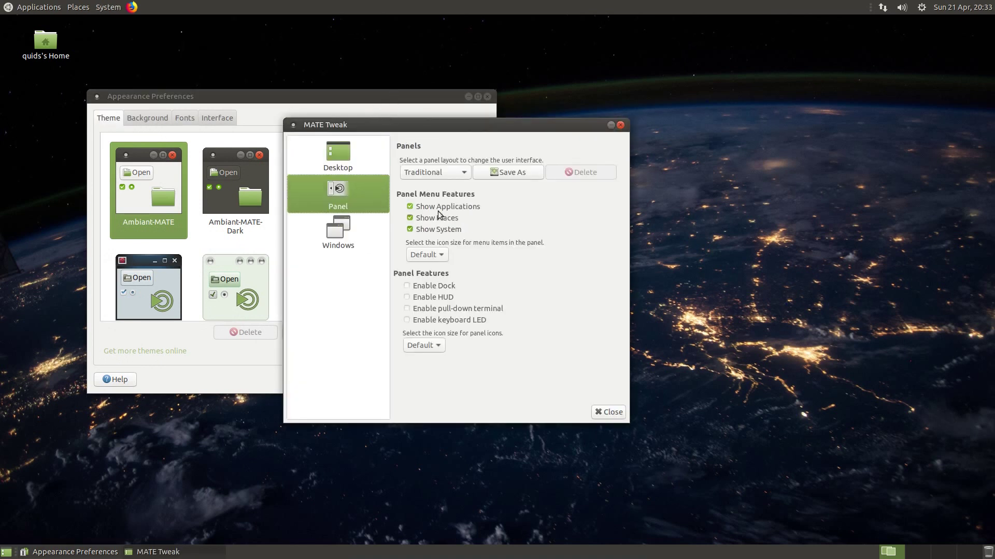
click(446, 173)
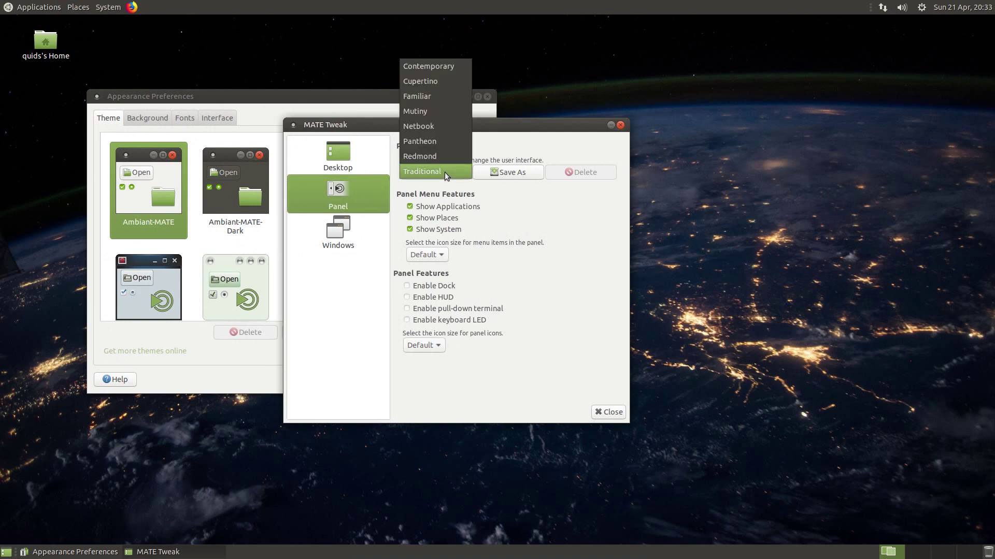
click(434, 68)
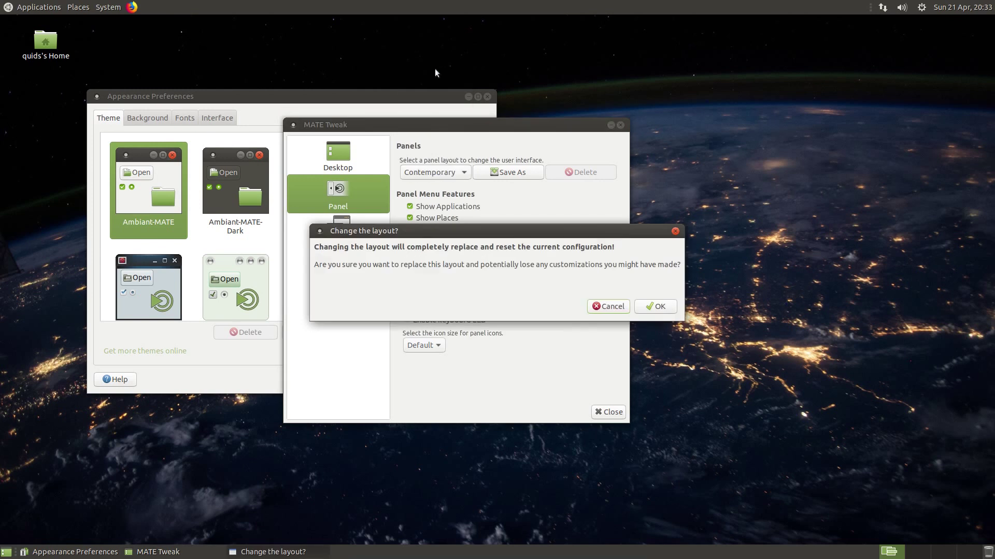
click(656, 307)
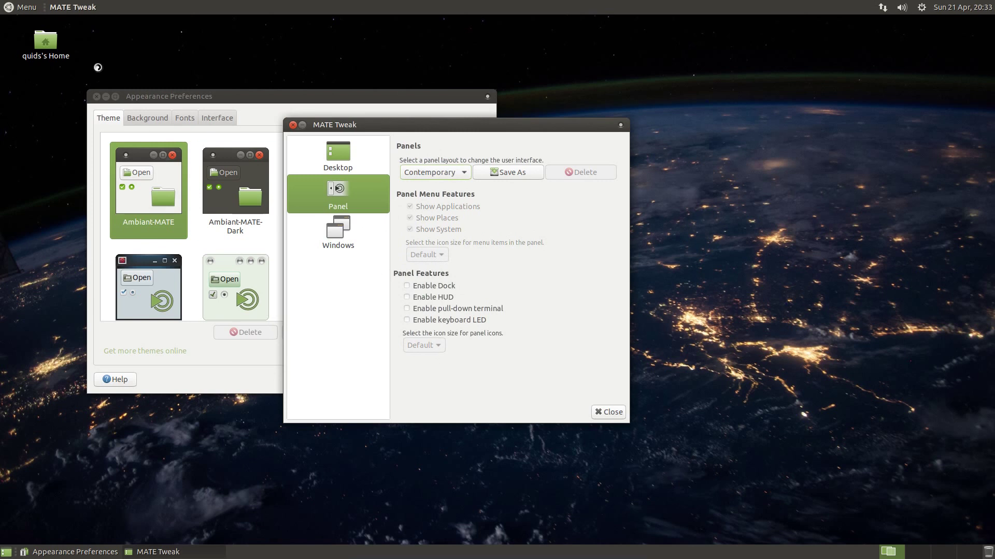
Search 'kate' in the new Menu, then open the panel layout list again.
click(29, 7)
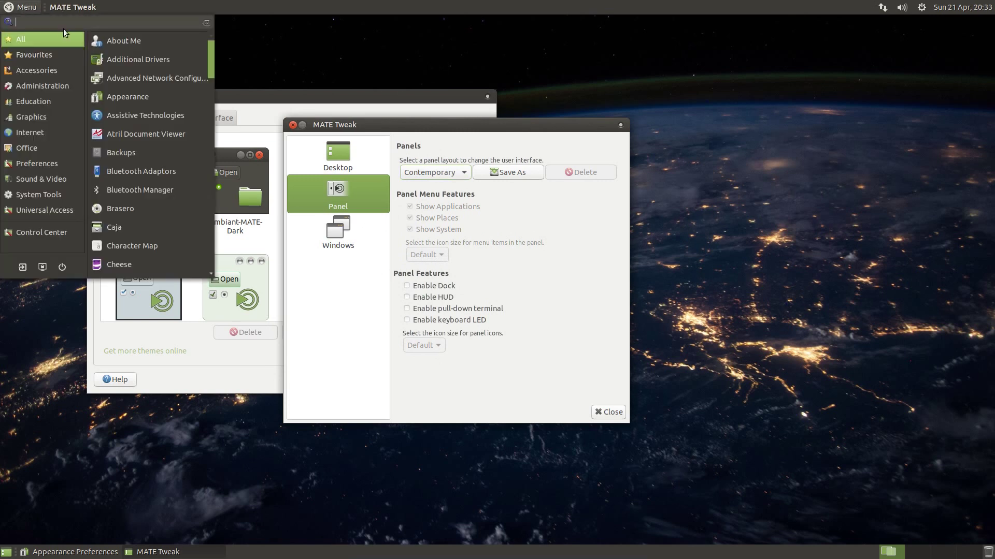
text(kate)
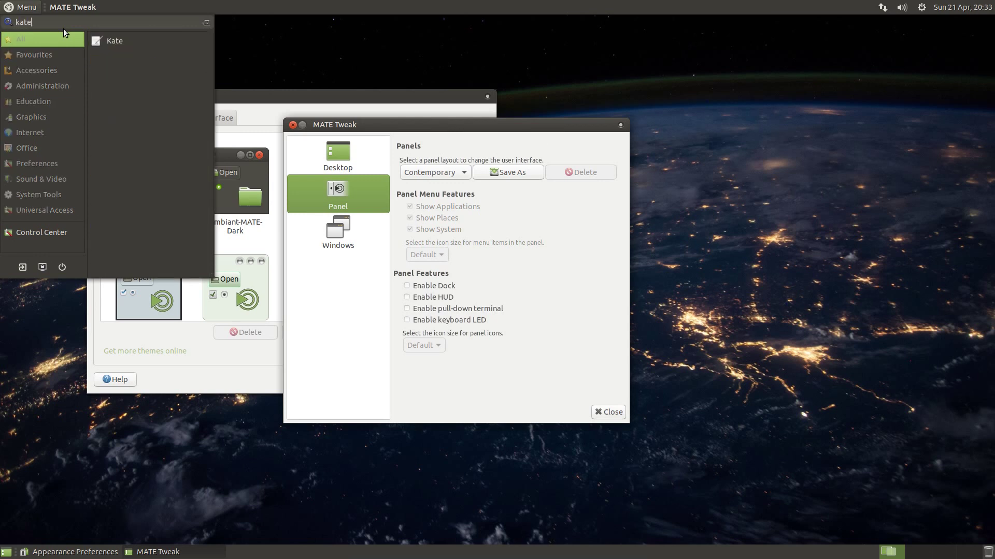
click(439, 172)
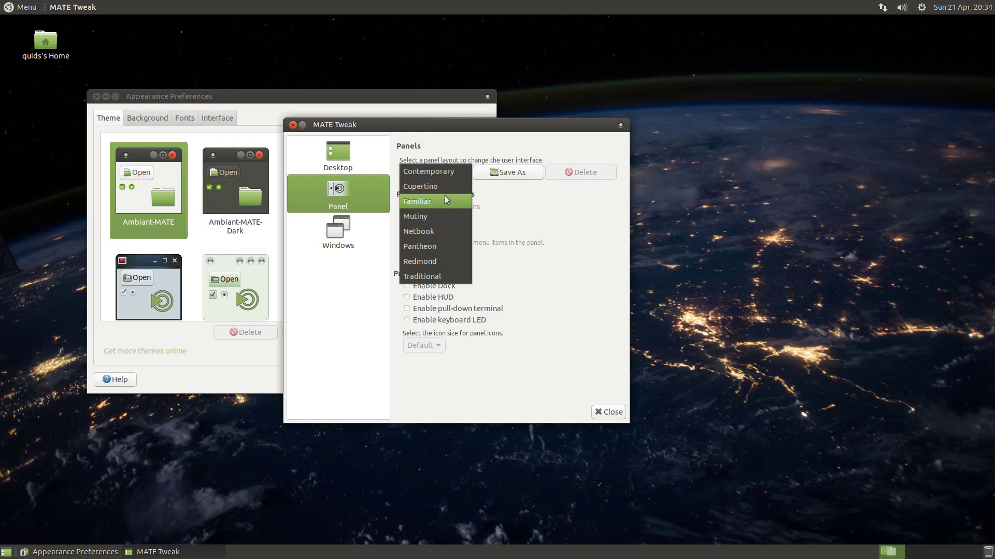
Apply the Mutiny layout, enable HUD in MATE Tweak, and open the full-screen launcher.
click(415, 216)
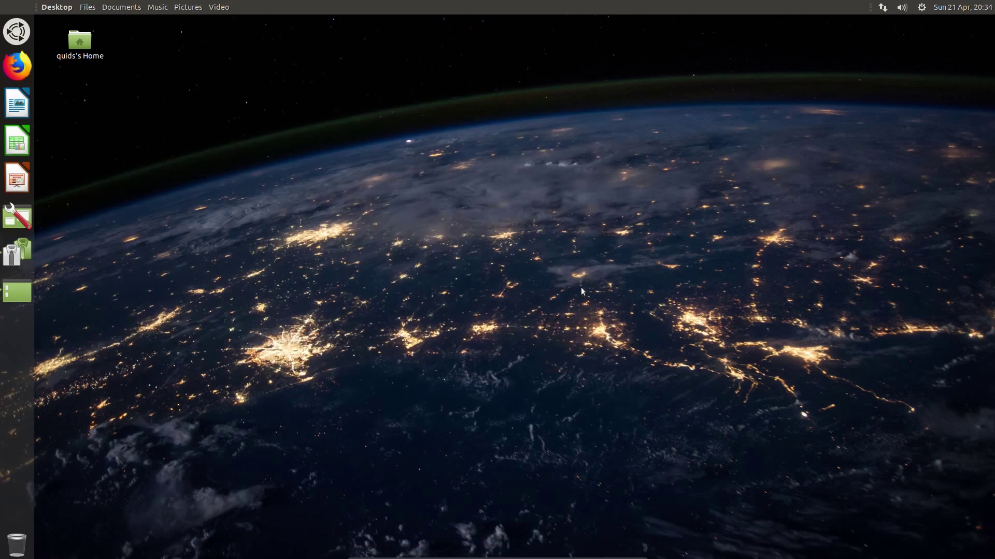
click(12, 293)
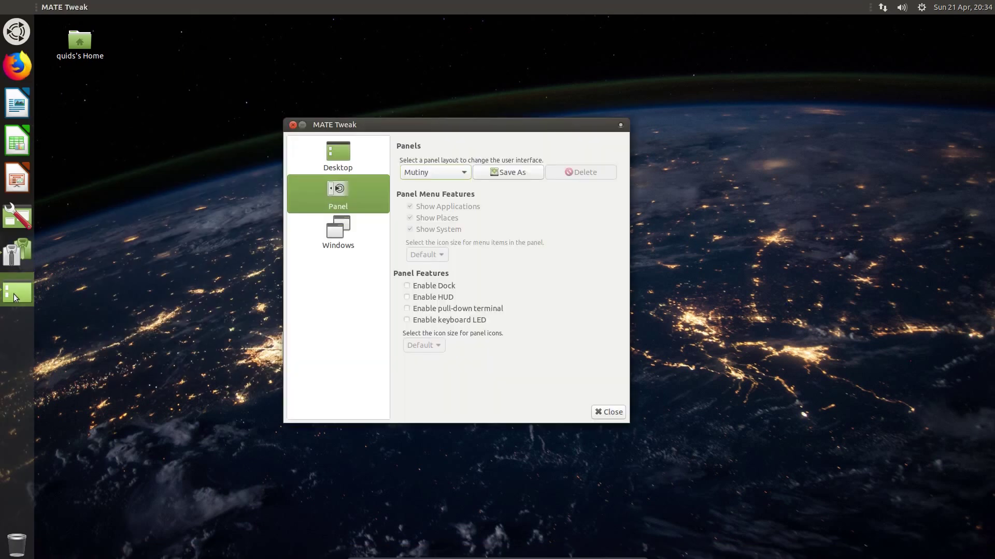
click(430, 298)
click(16, 32)
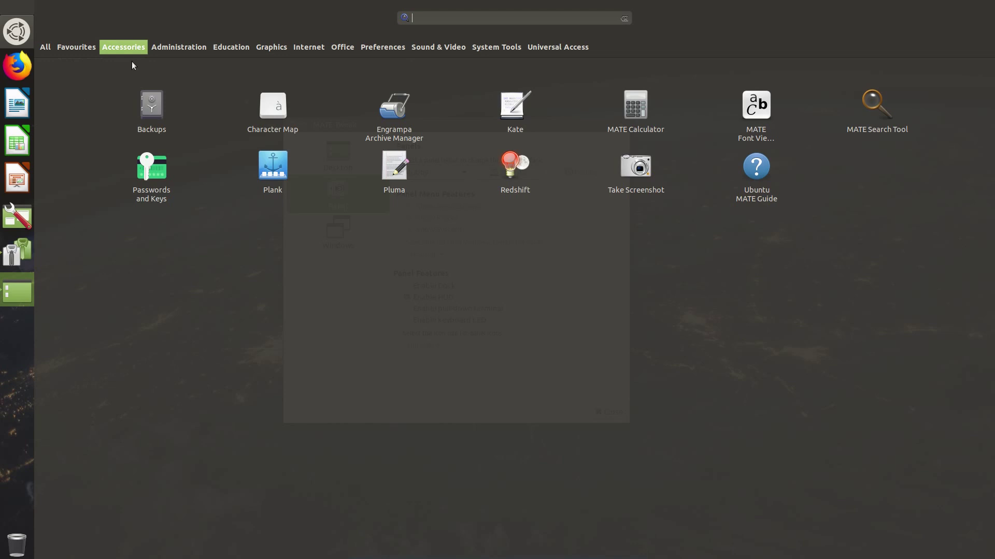
Launch Writer via 'wri', view About LibreOffice 6.2.2.2 through the HUD, then quit with Ctrl+Q.
text(wri)
key(Return)
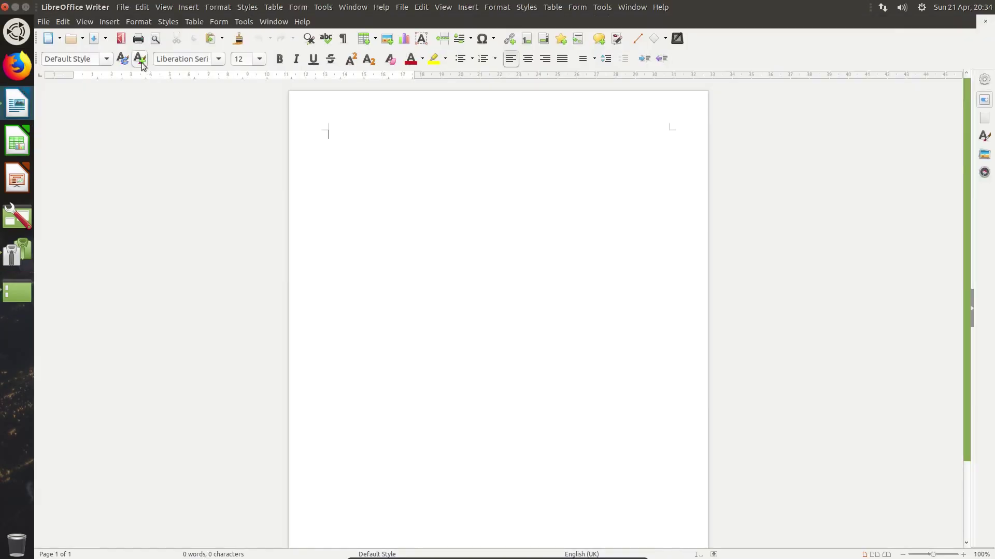
key(alt)
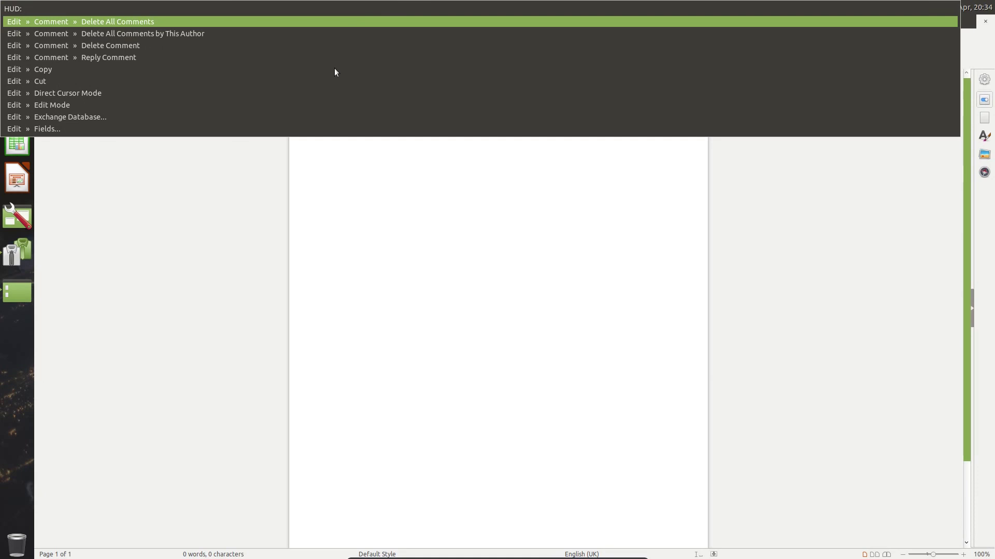
text(abo)
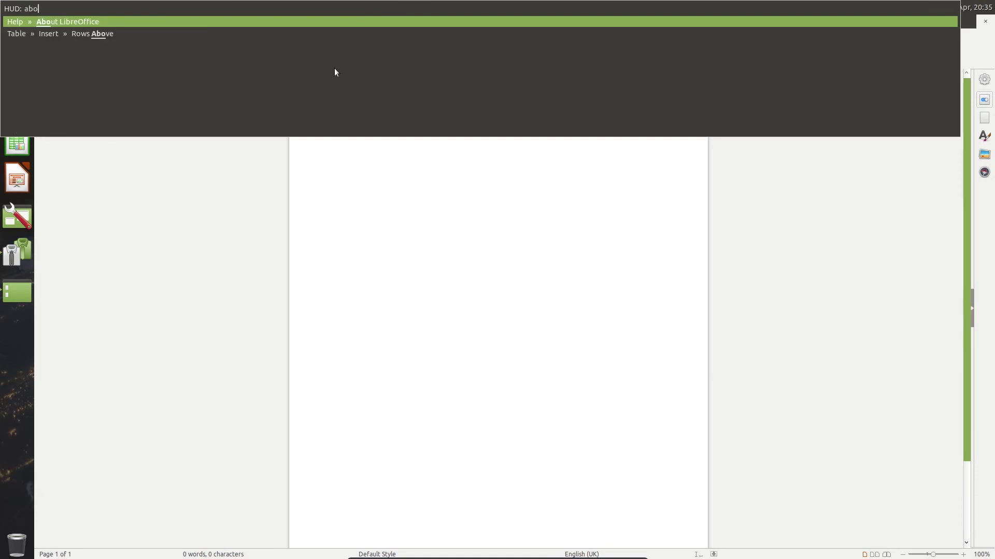
key(Return)
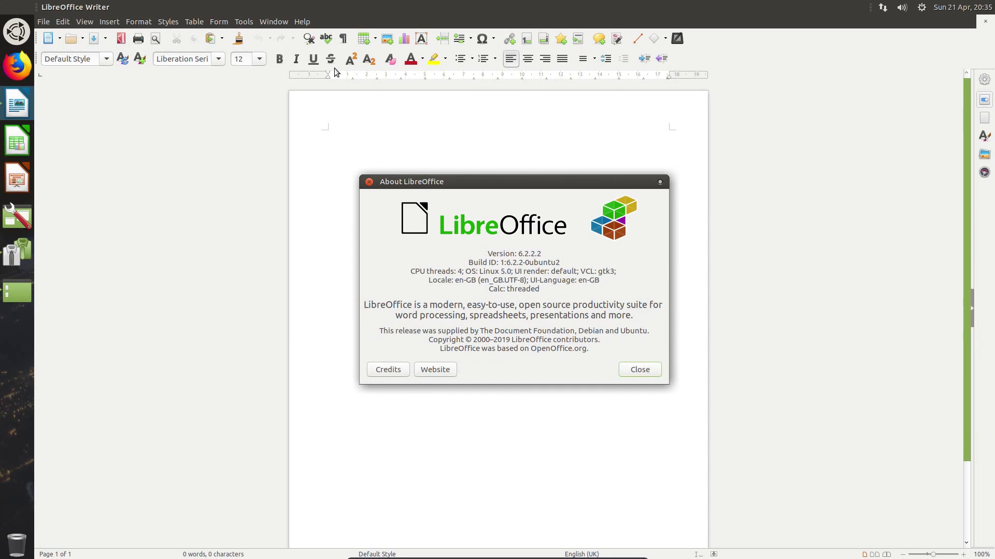
click(368, 183)
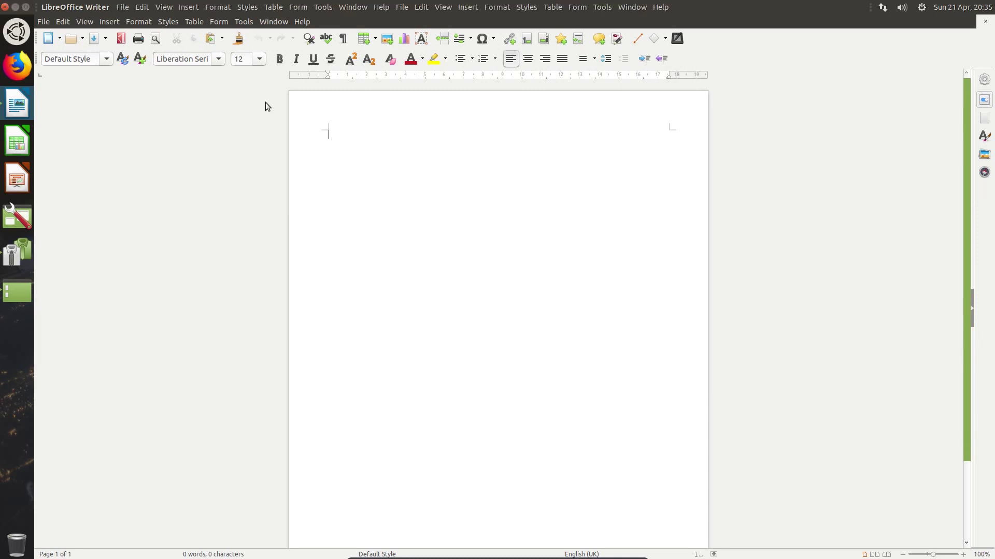
key(ctrl+q)
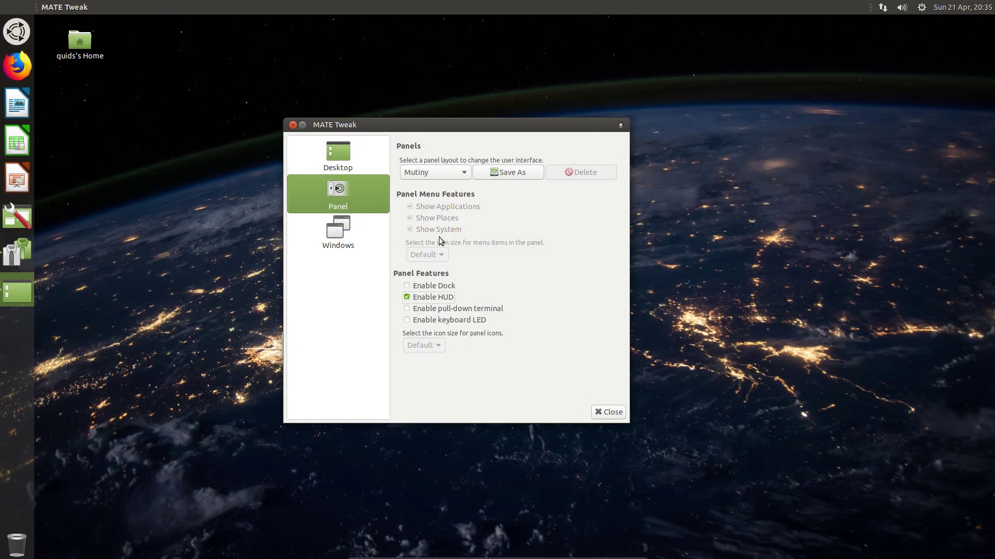
Apply the Redmond layout, check its bottom Menu, and restore Appearance Preferences.
click(421, 175)
click(437, 216)
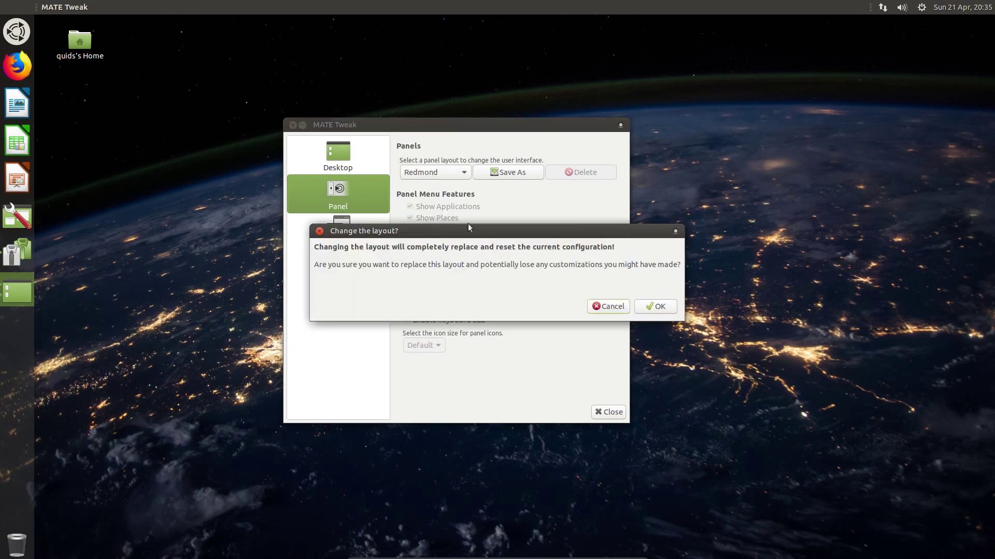
click(655, 307)
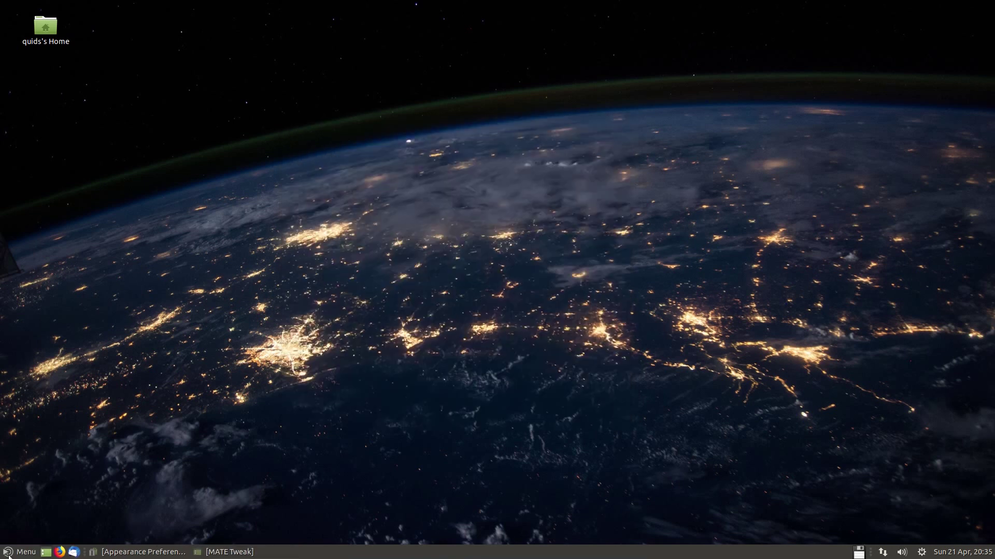
click(23, 552)
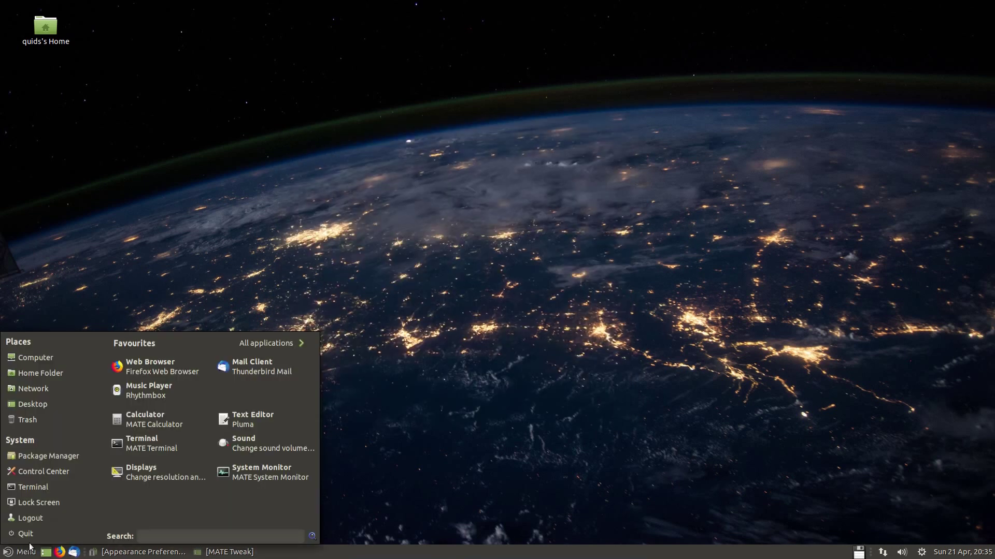
click(387, 409)
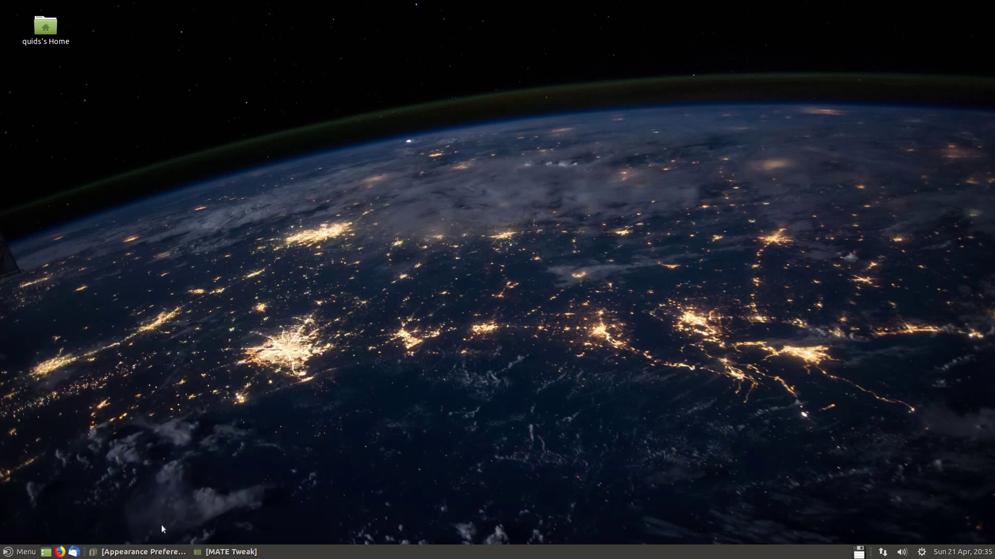
click(162, 552)
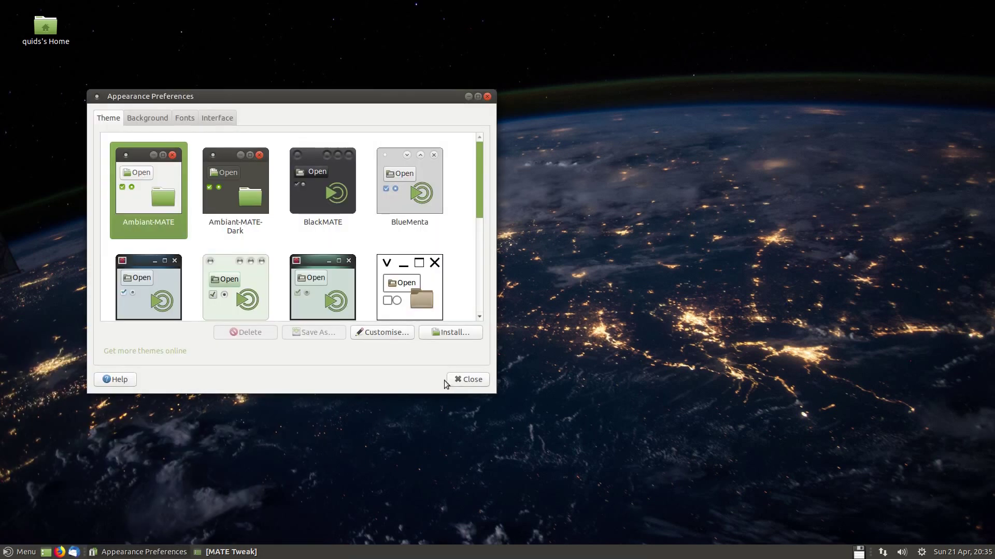
Try the Pantheon layout, apply Mutiny instead, browse the top-bar menus, and open the launcher.
click(245, 554)
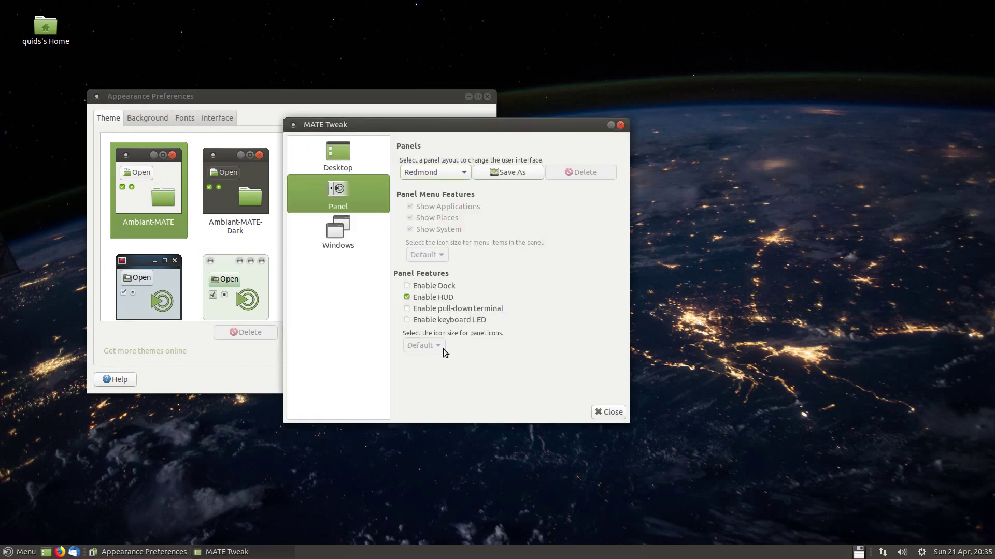
click(452, 172)
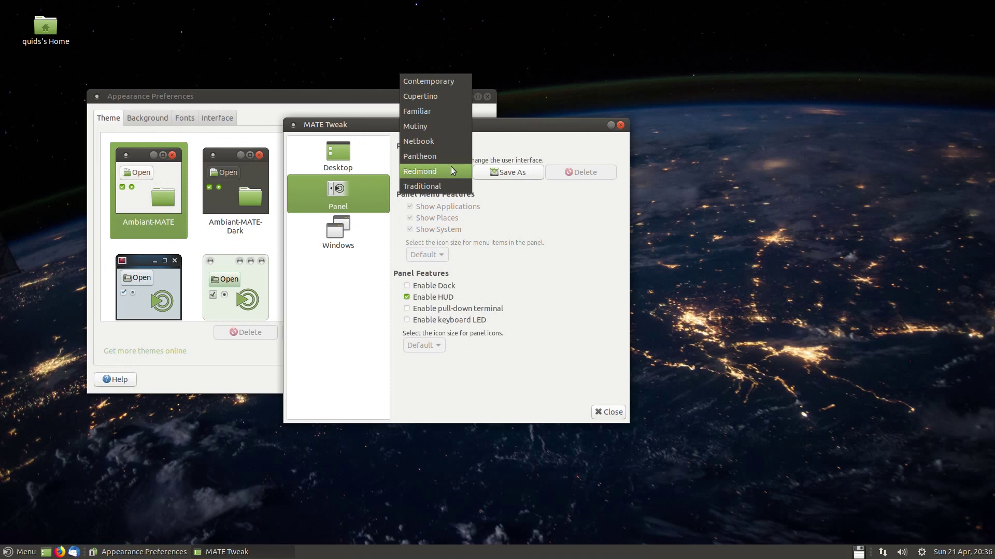
click(435, 156)
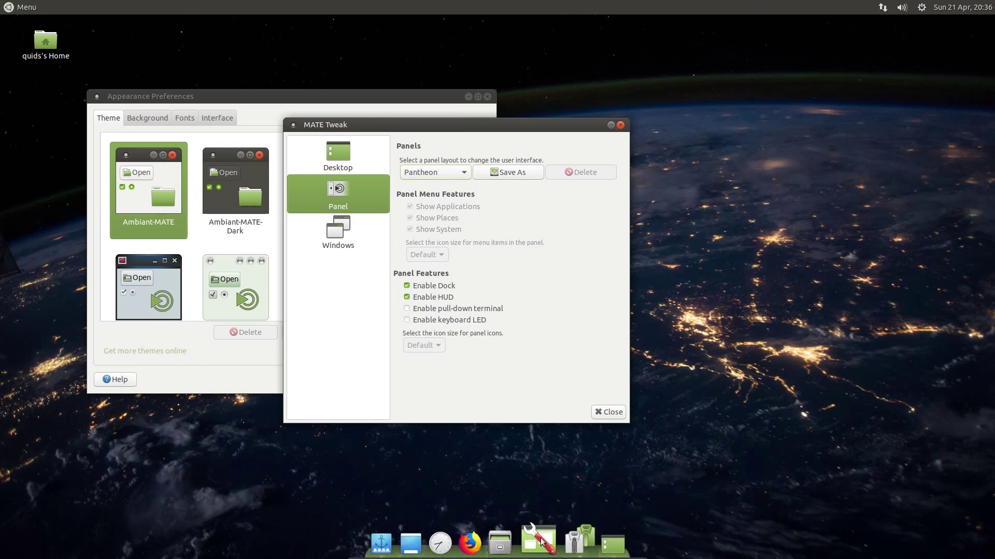
key(Up)
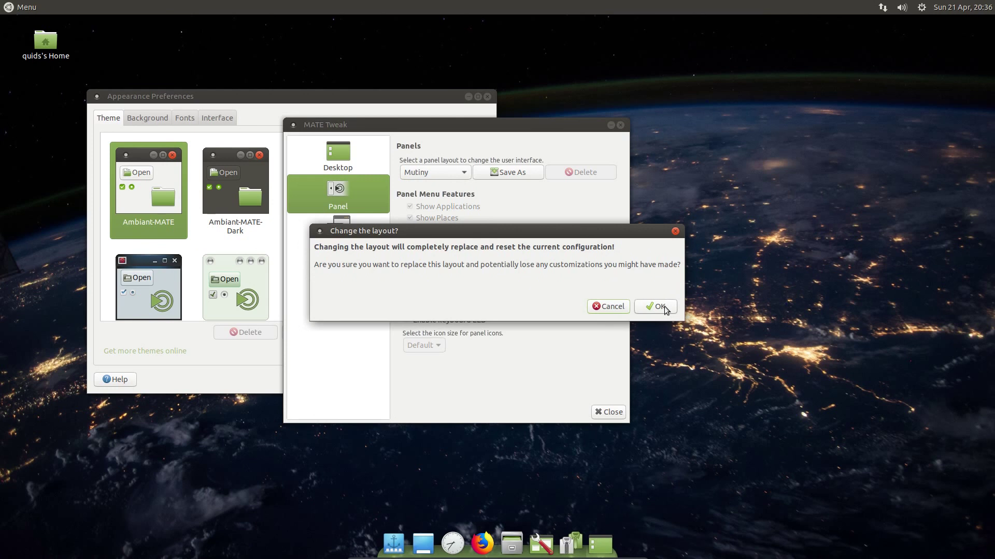
click(656, 306)
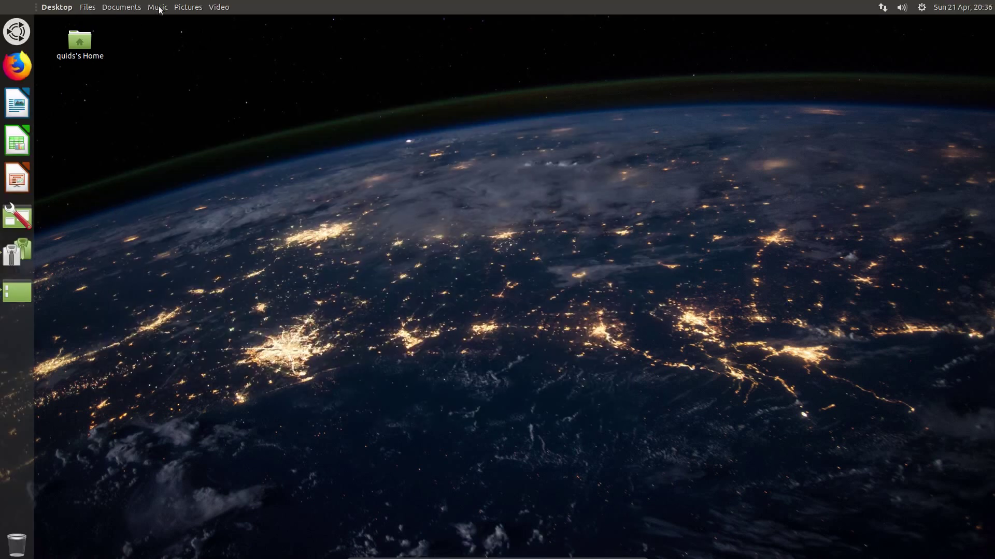
click(159, 8)
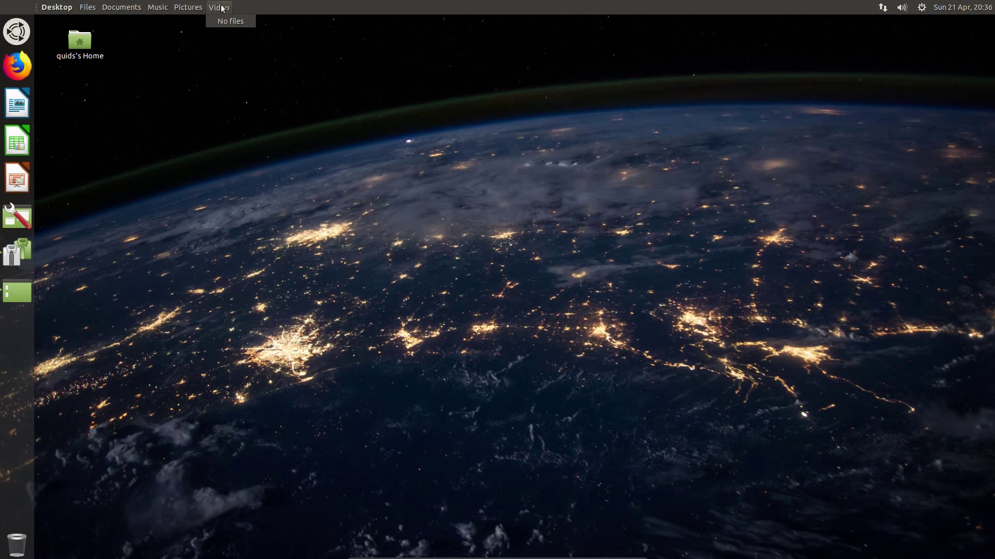
click(16, 31)
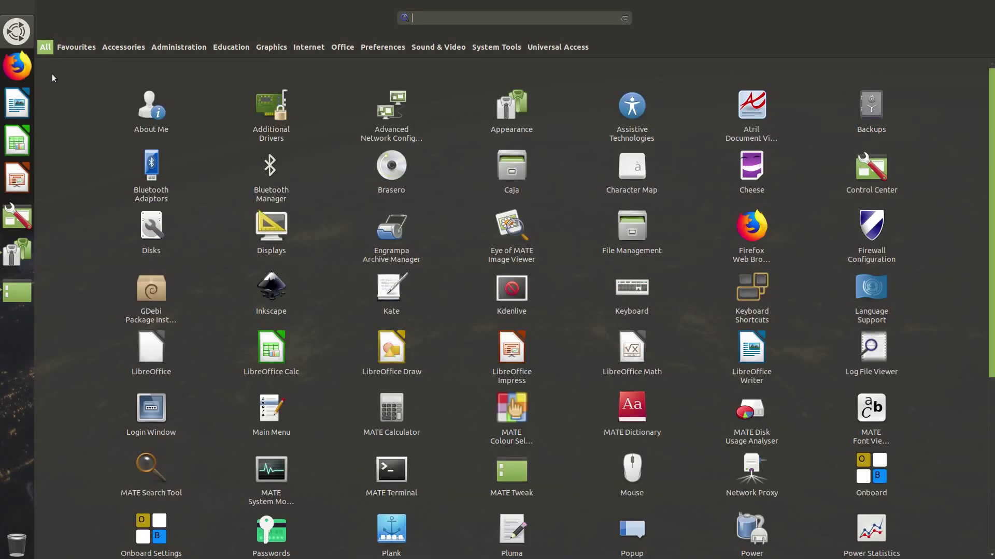
Launch Kate, then launch Pluma by searching 'plu'.
click(393, 295)
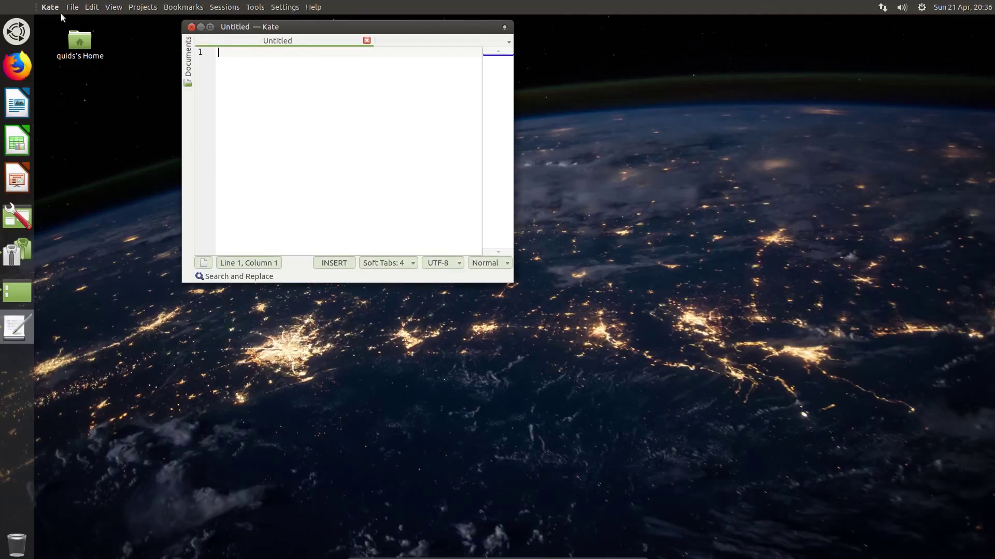
key(super)
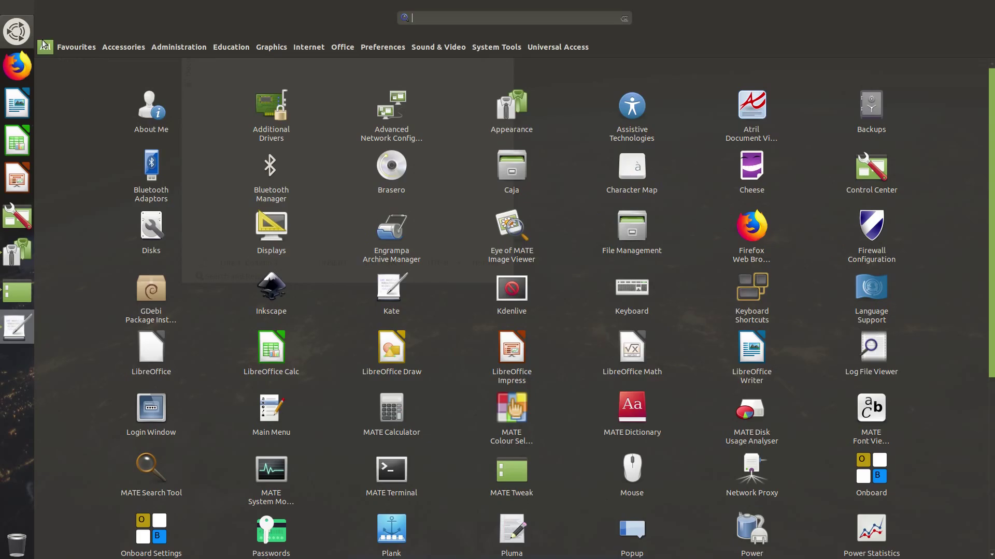
text(plu)
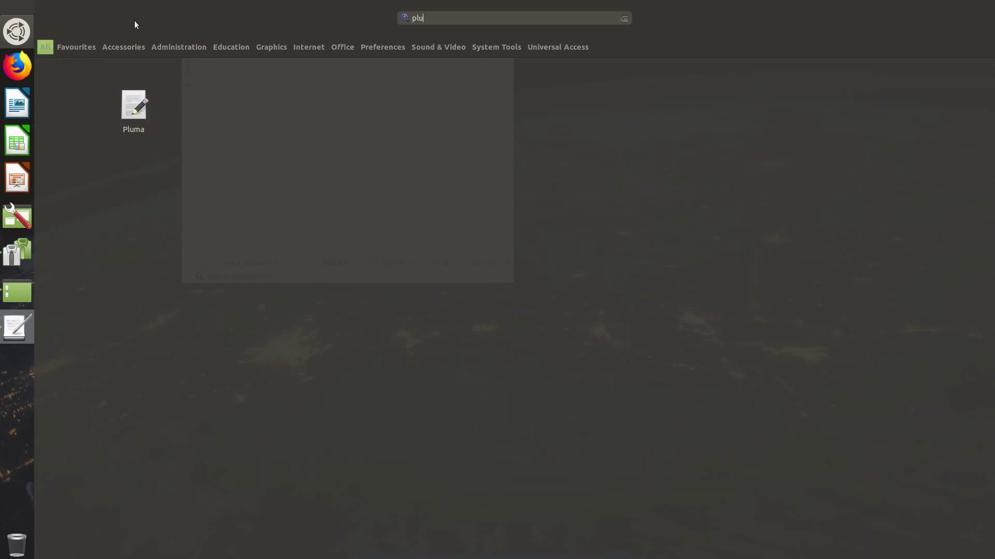
click(142, 97)
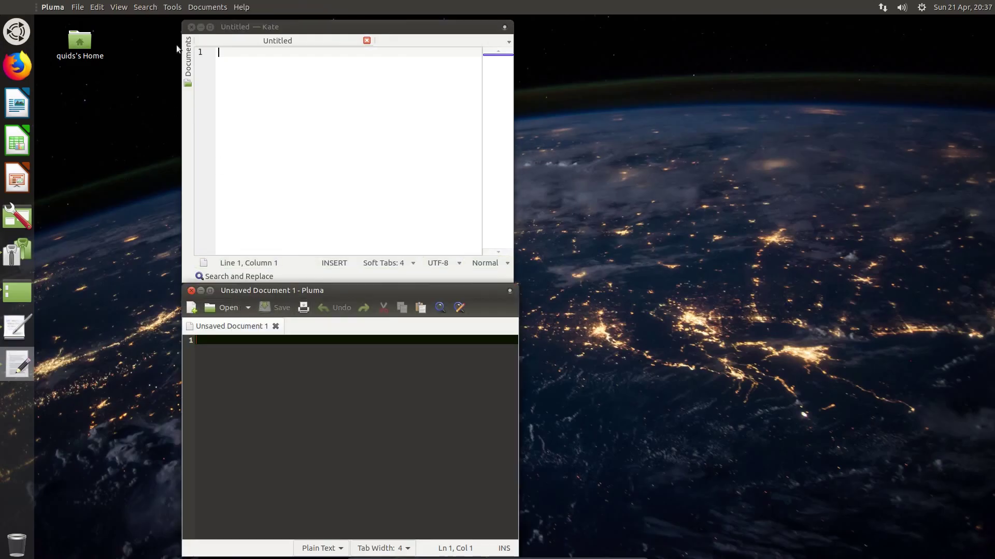
Browse Kate's Bookmarks and Help menus in the global menu bar, then show favourites in the launcher.
click(307, 89)
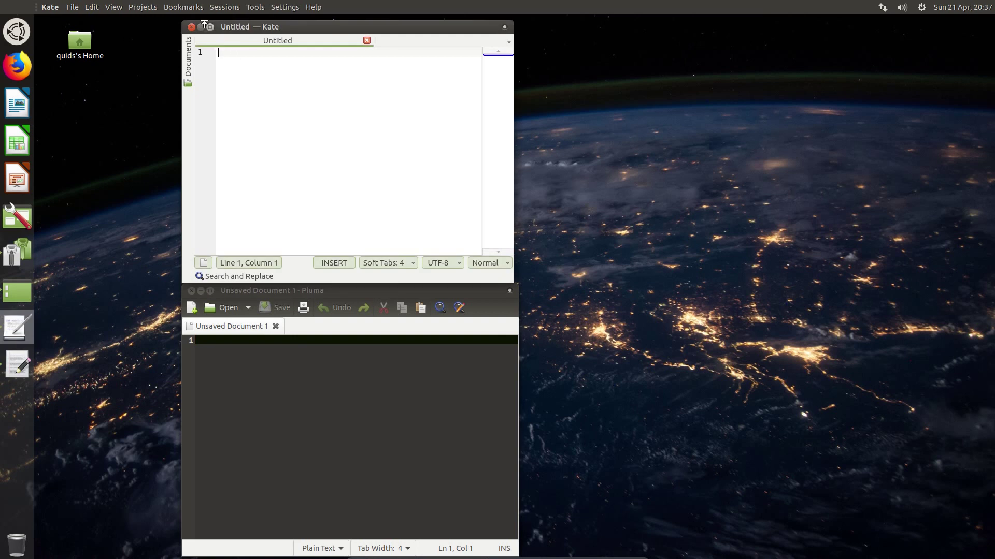
click(191, 9)
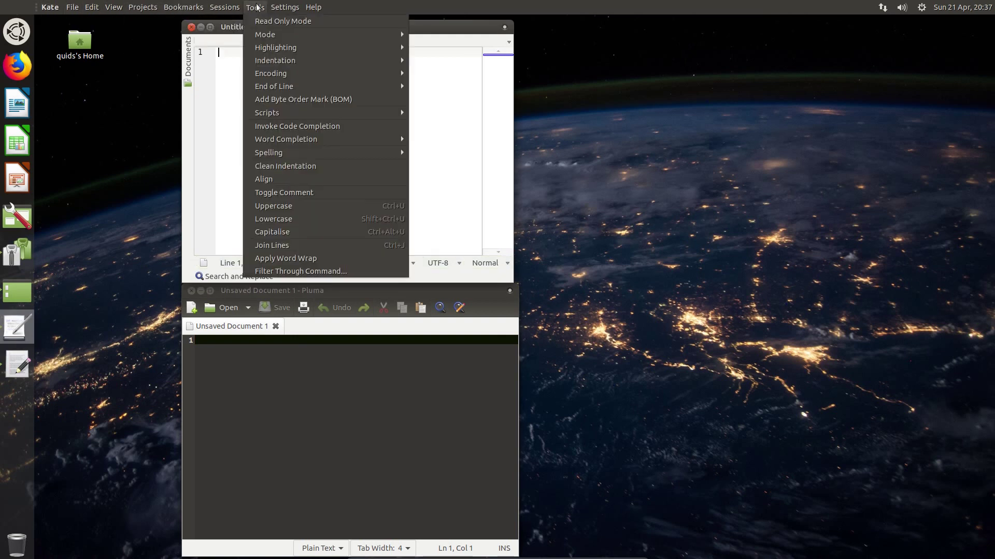
mouse_move(327, 8)
click(273, 88)
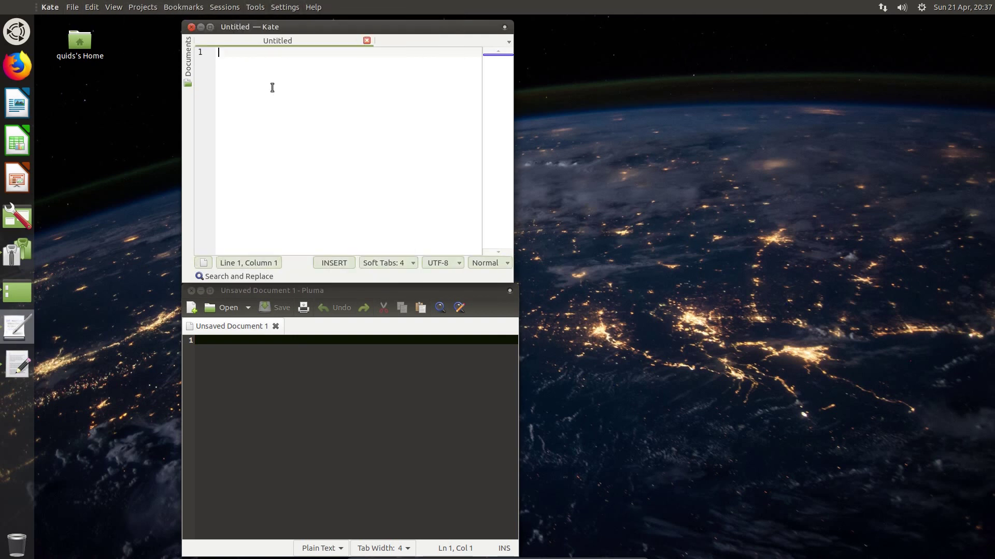
click(17, 31)
click(77, 47)
Launch Inkscape from all applications, move its window down, then maximise it.
click(45, 47)
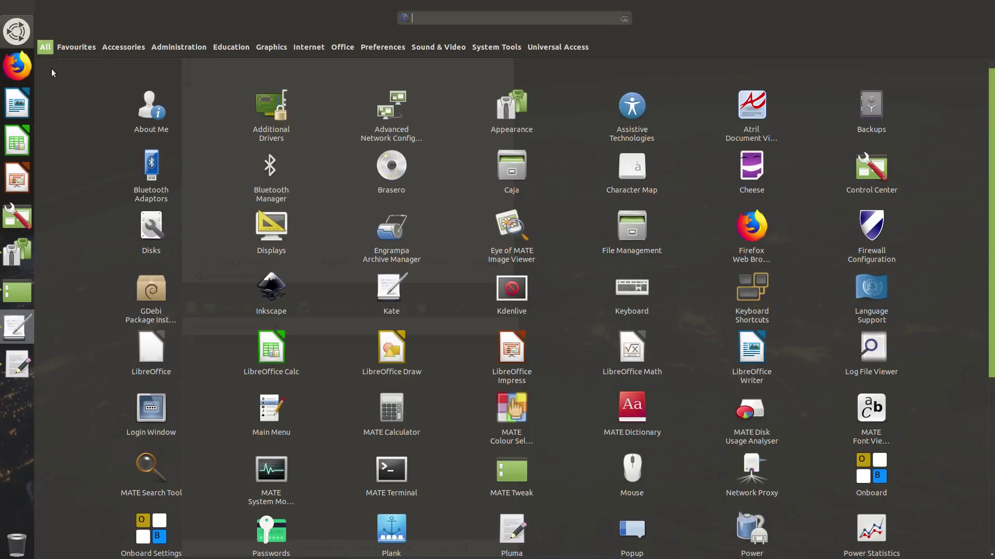
click(292, 287)
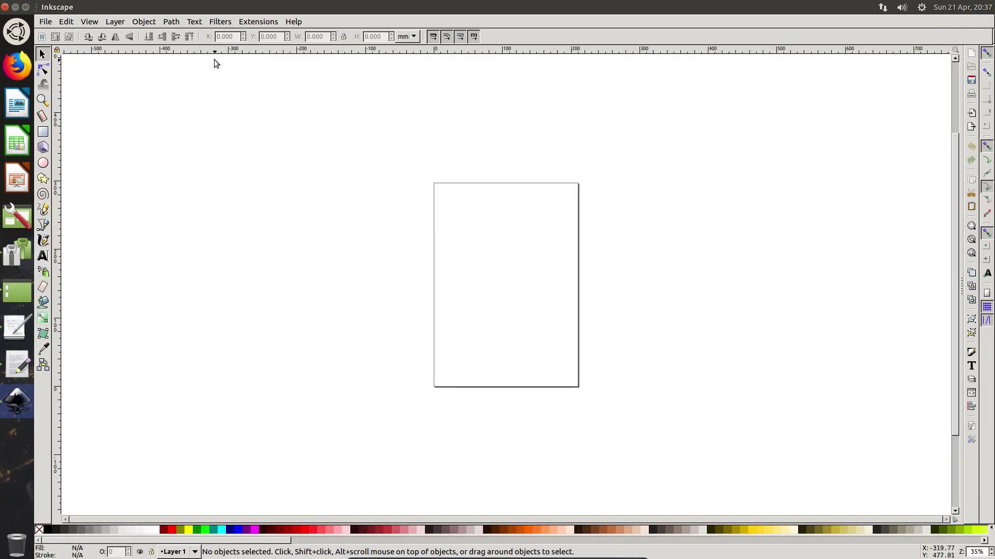
click(26, 7)
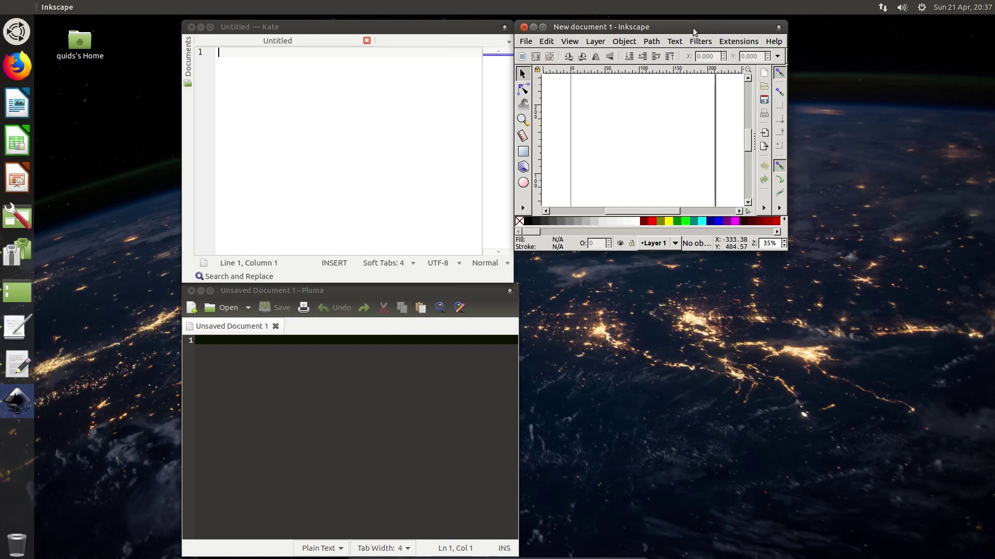
drag(661, 32, 661, 88)
double_click(661, 88)
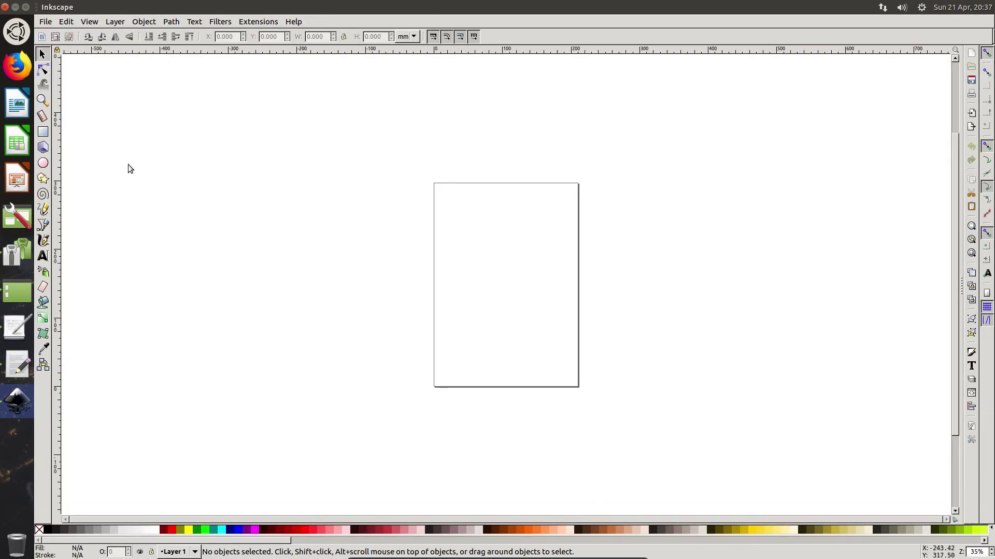
Open and dismiss Inkscape's Path menu twice, then restore it to a small window.
click(171, 22)
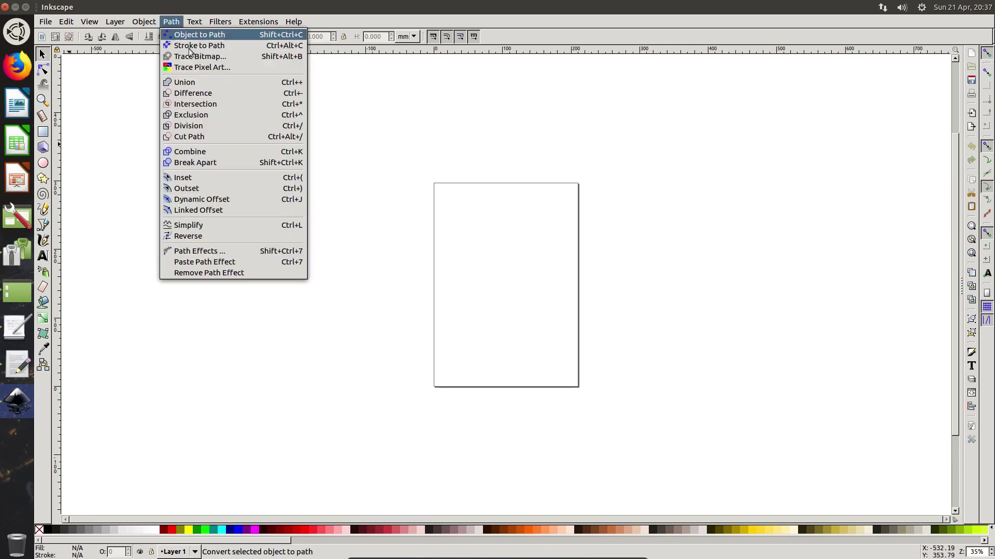
click(392, 120)
key(alt+p)
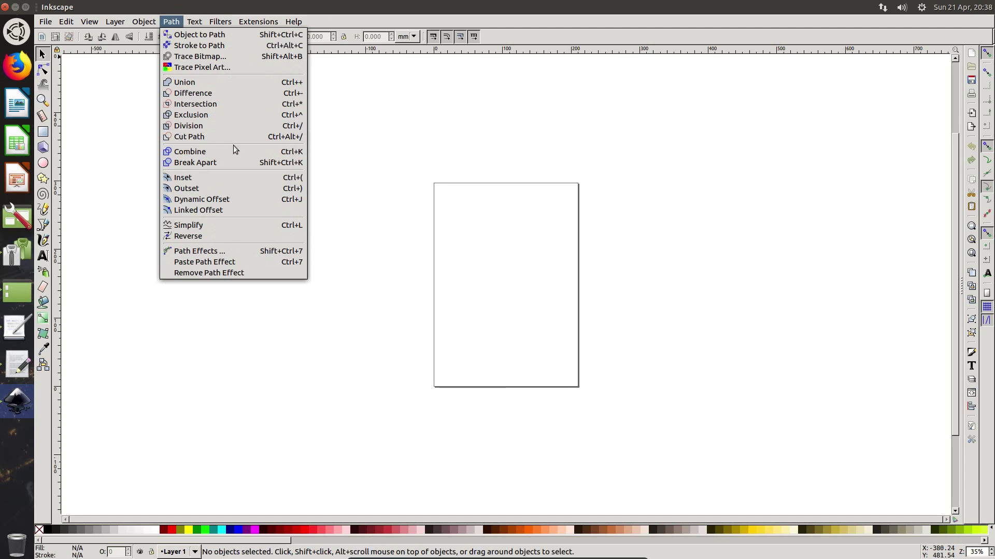
click(396, 97)
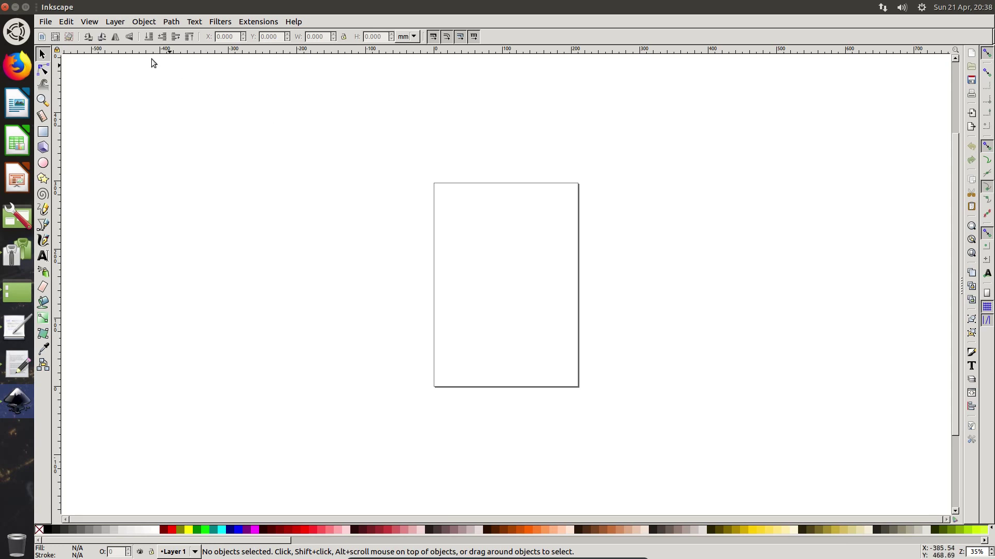
click(26, 7)
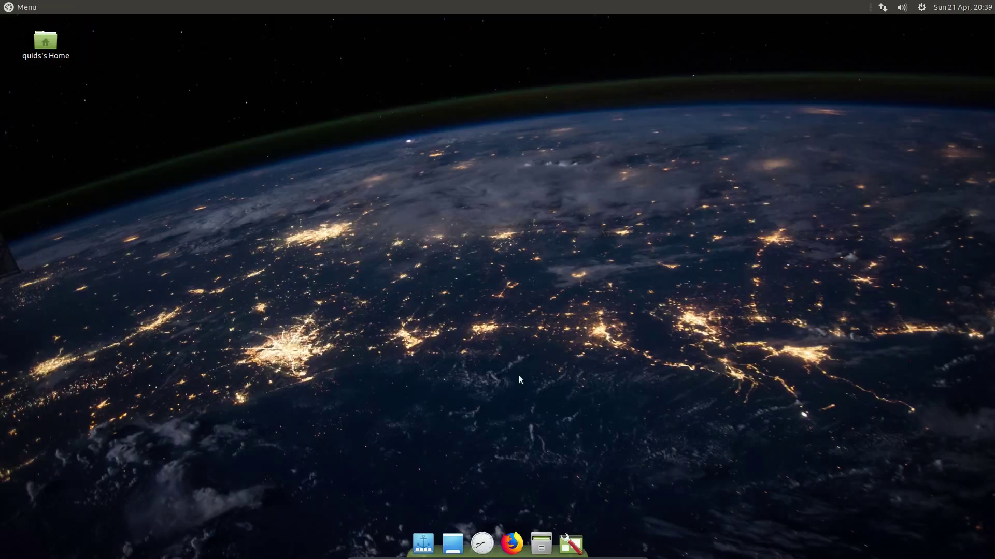
click(21, 8)
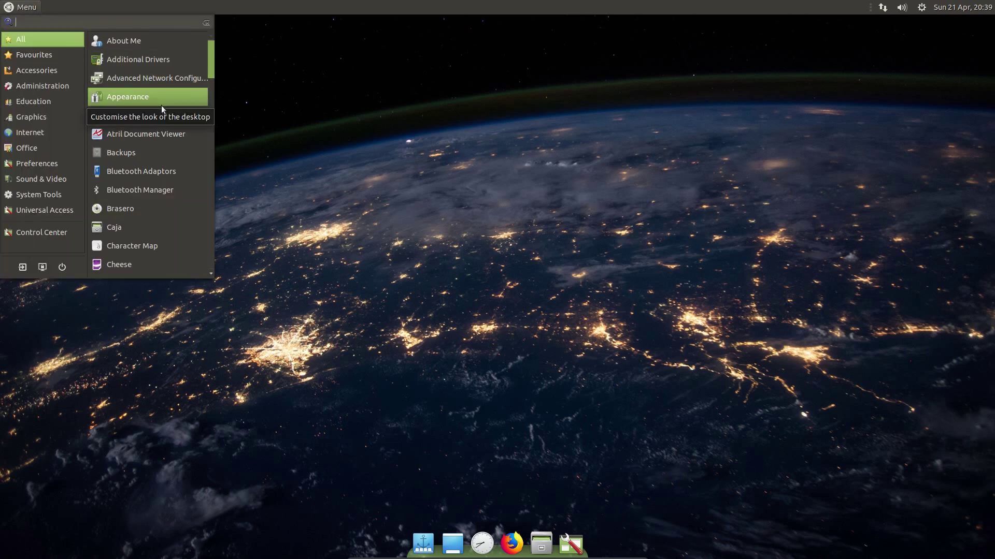
text(kate)
click(135, 47)
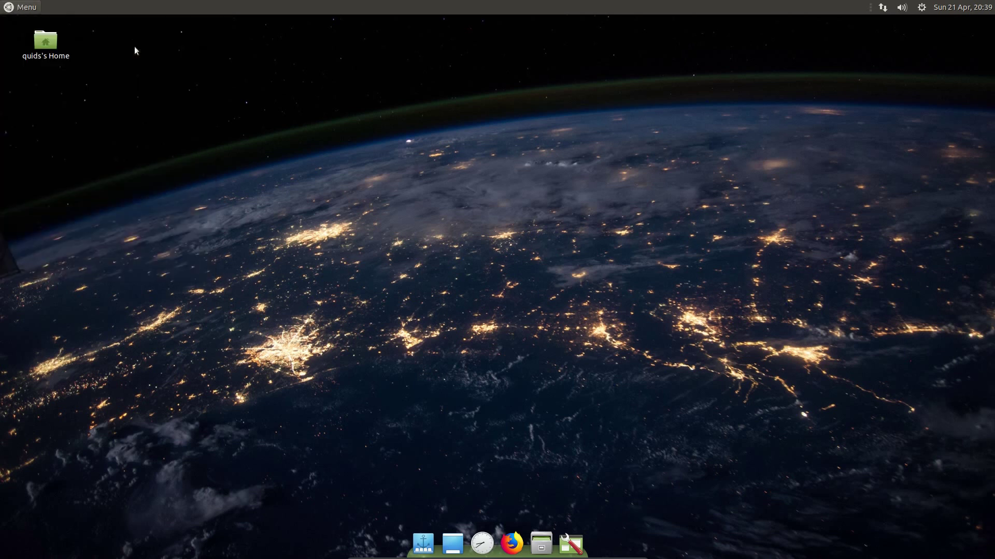
key(alt+b)
key(Left)
key(Left)
key(Left)
key(Left)
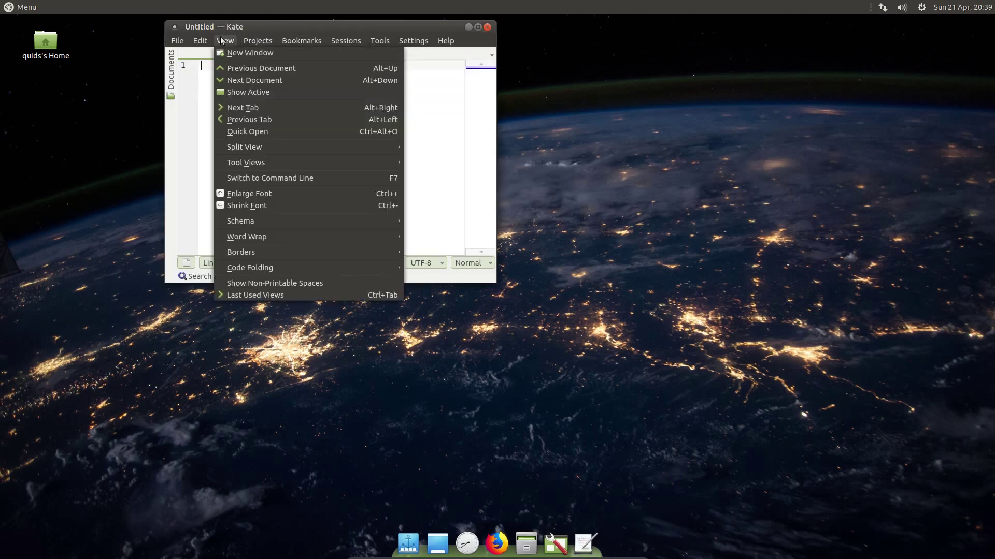
click(18, 11)
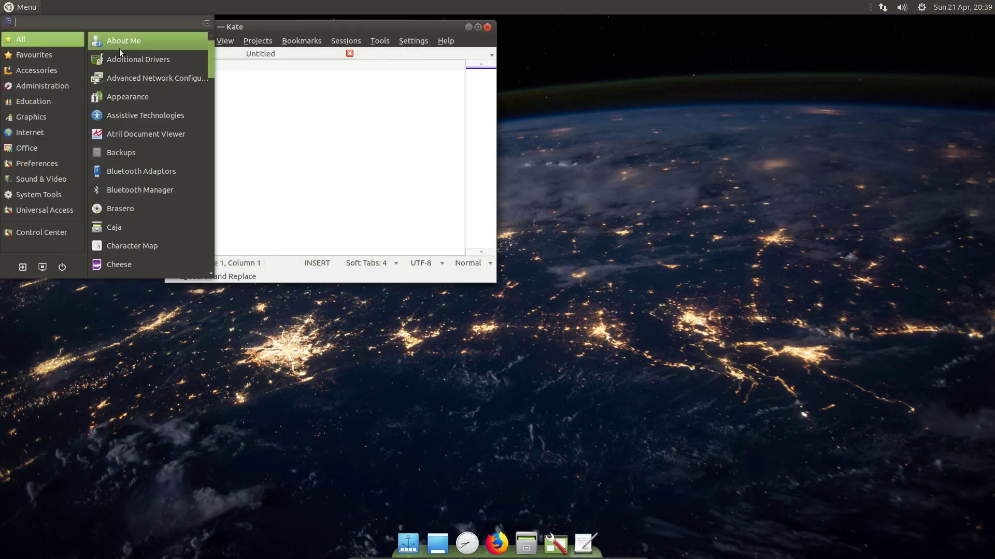
text(pl)
click(123, 44)
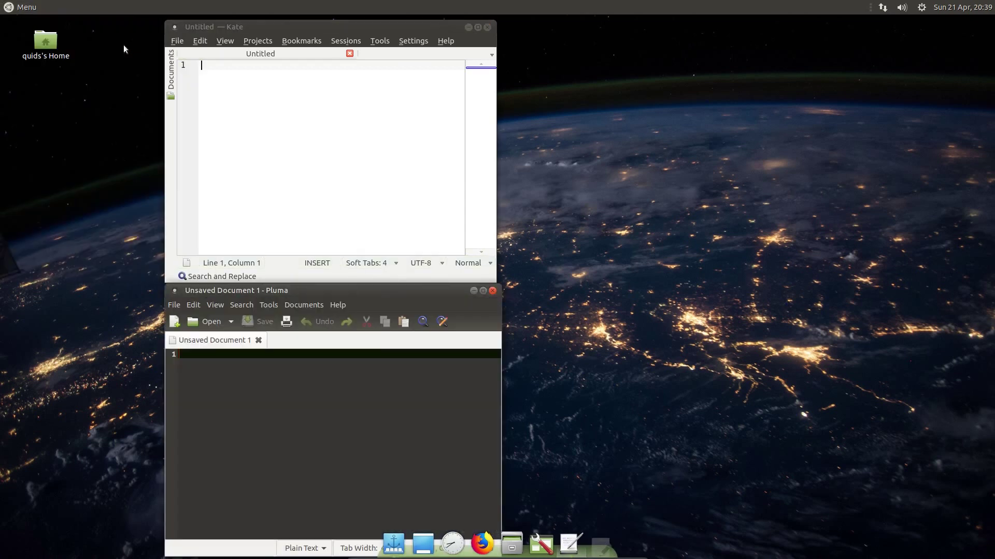
click(337, 307)
mouse_move(307, 305)
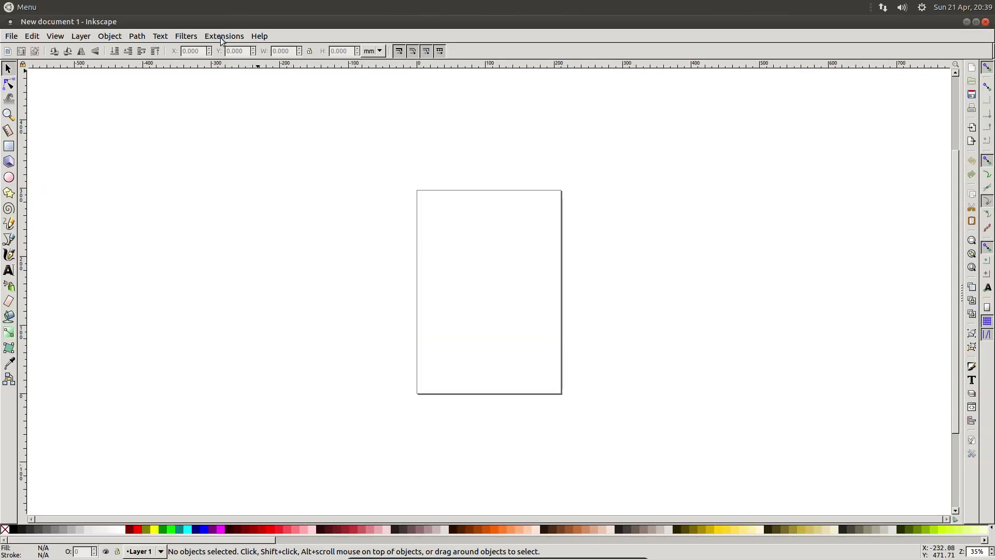
click(220, 37)
mouse_move(186, 36)
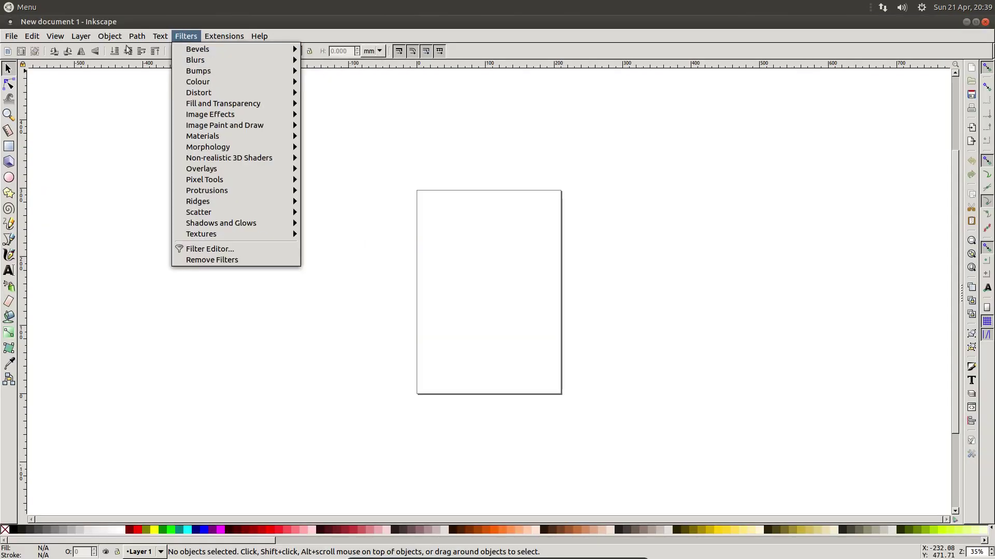
mouse_move(137, 36)
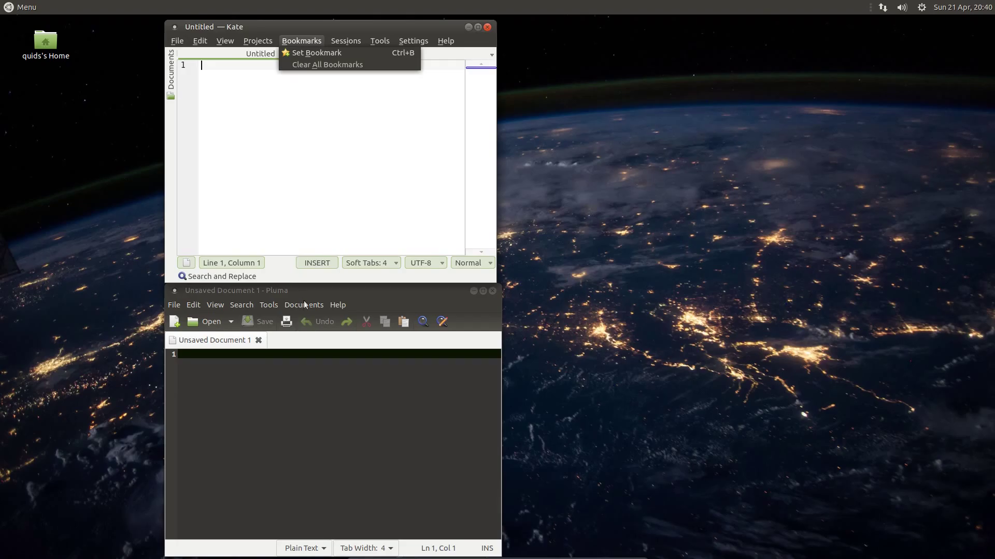
click(304, 301)
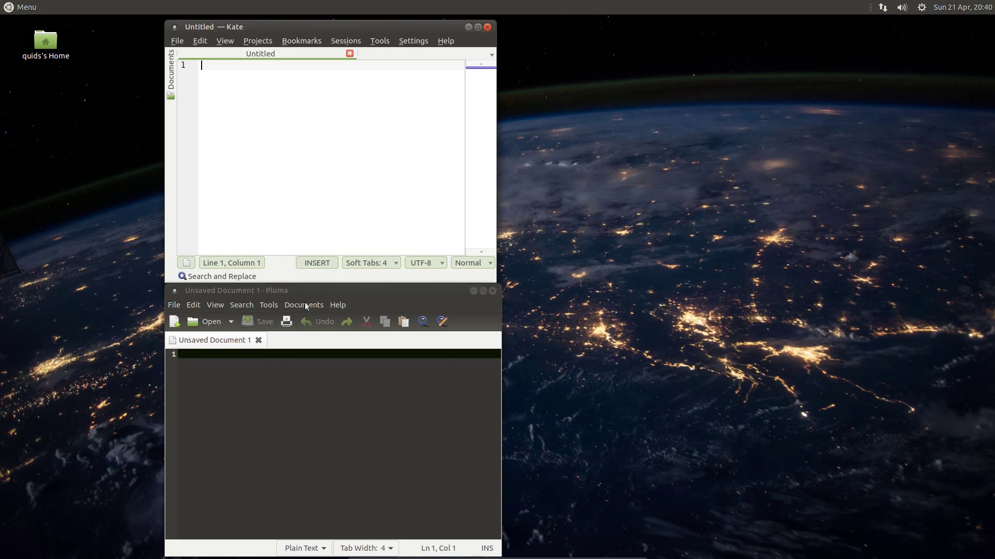
click(305, 303)
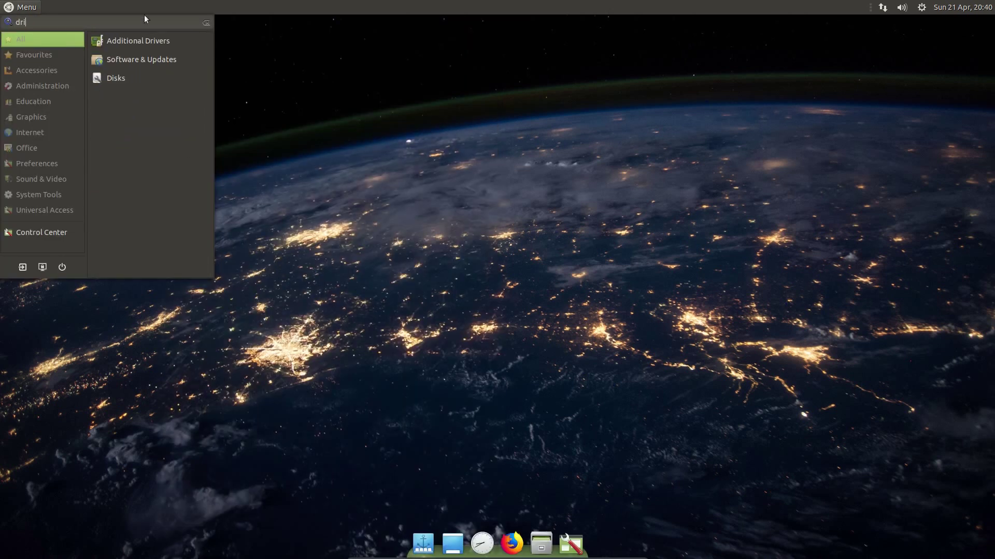
click(158, 42)
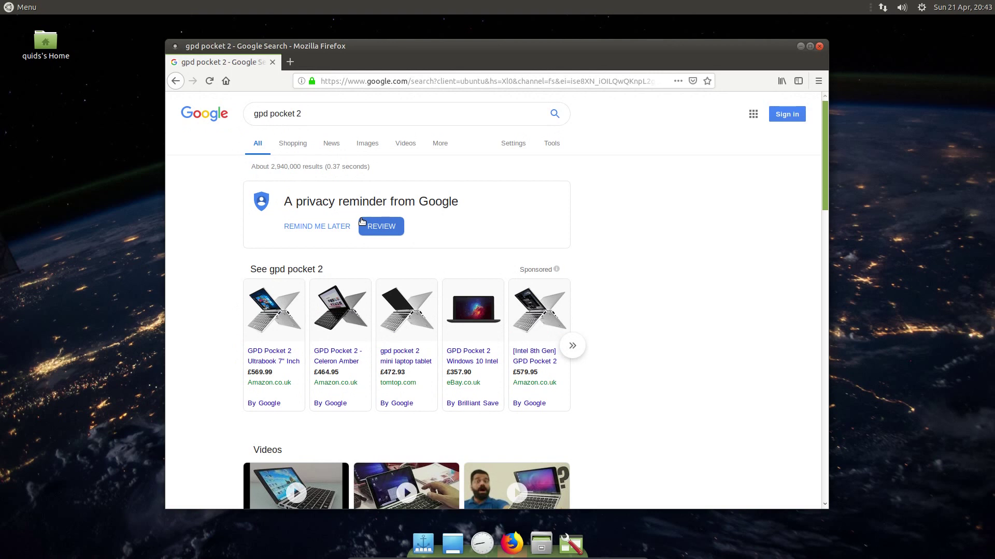
Scroll down through the Google results, then close Firefox.
scroll(362, 222, down, 10)
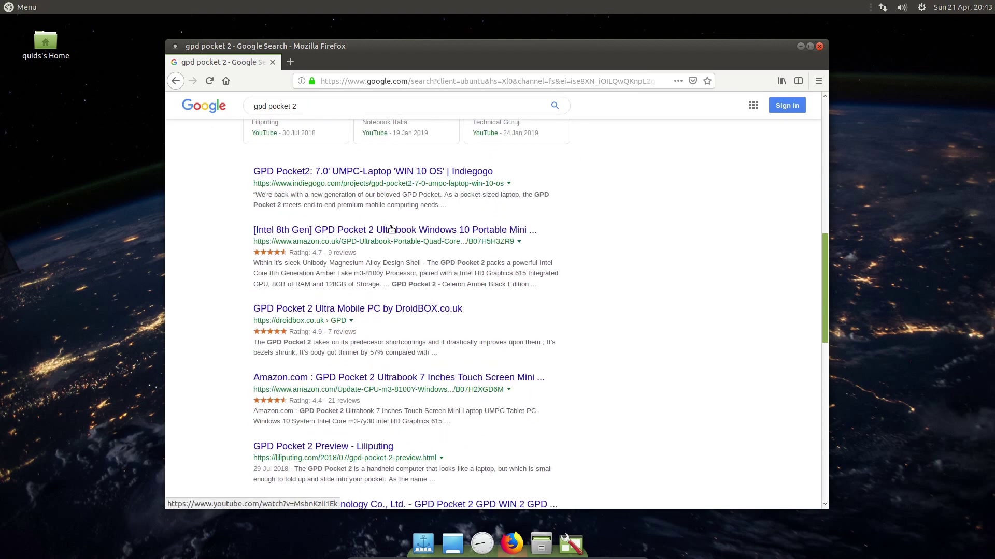
scroll(392, 229, down, 1)
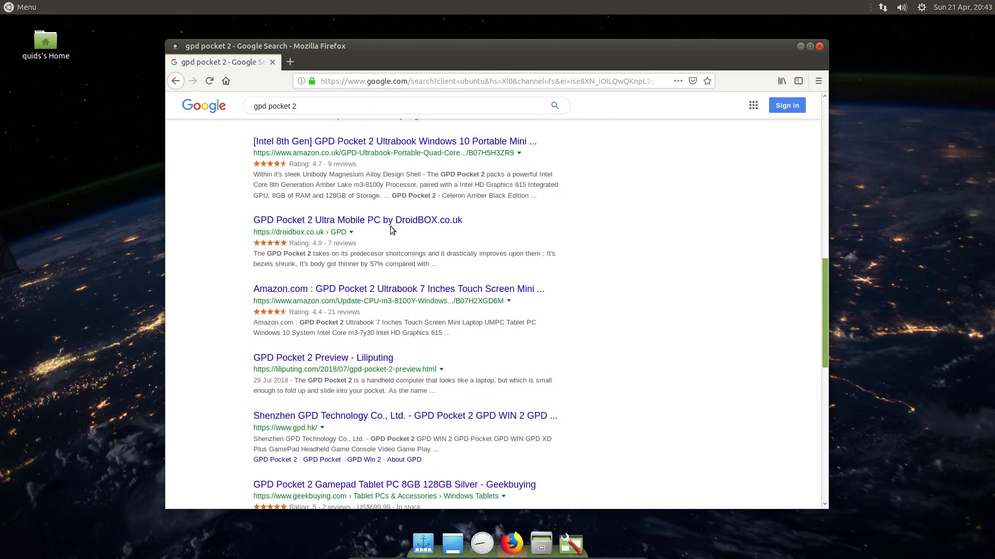
scroll(390, 226, down, 3)
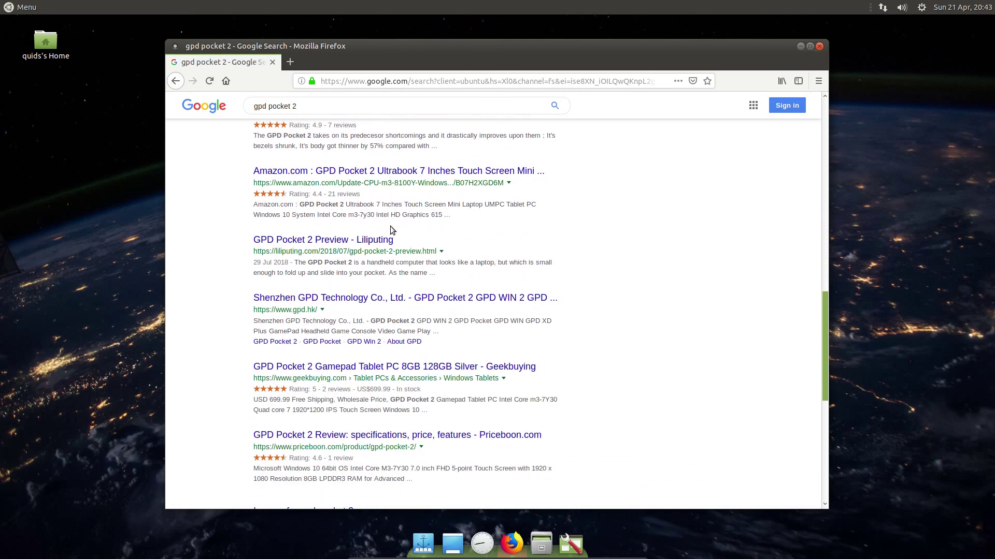
scroll(390, 226, down, 3)
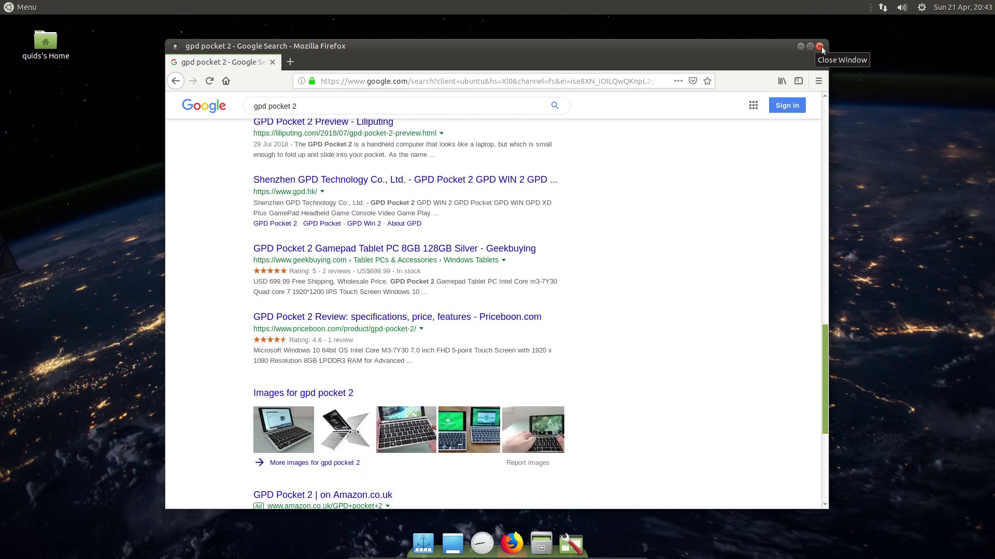
click(820, 47)
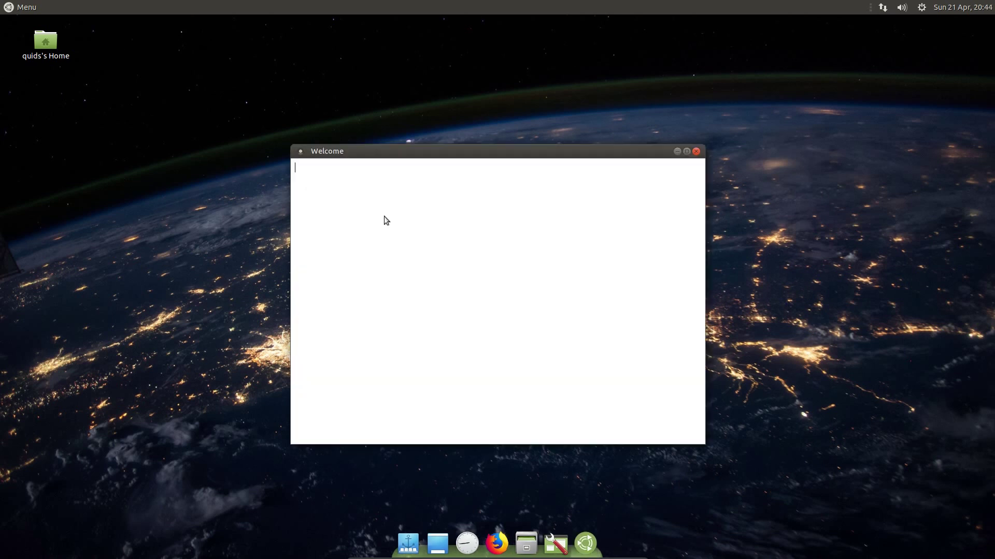
Show the detailed System Specifications report (Ubuntu 19.04, kernel 5.0.0-13, 7.79 GiB RAM) from Getting Started.
click(370, 303)
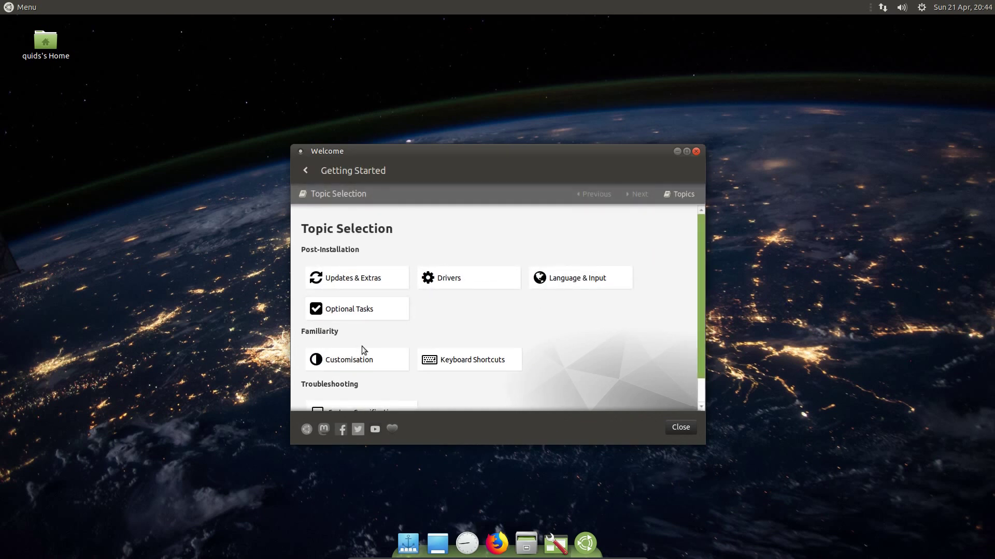
scroll(375, 331, down, 1)
click(372, 386)
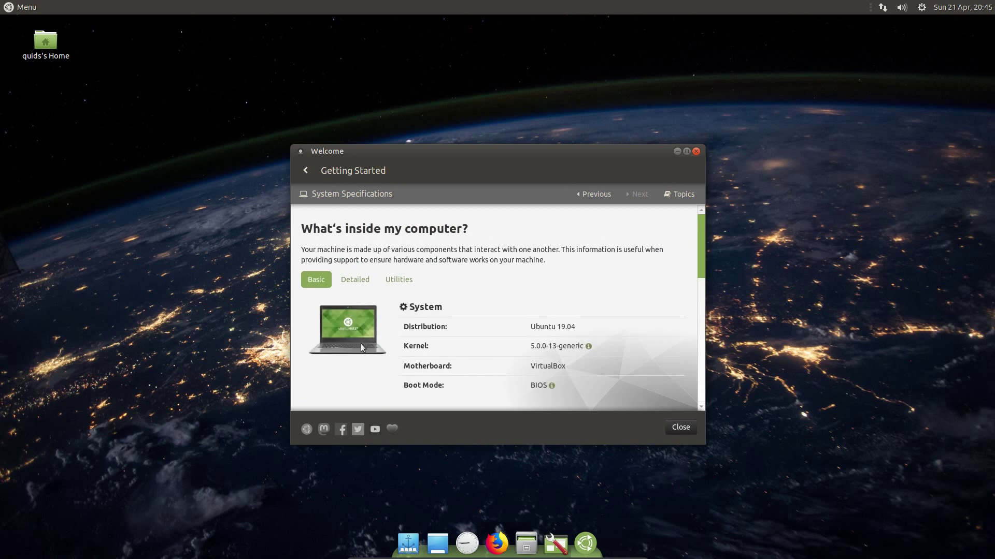
click(360, 282)
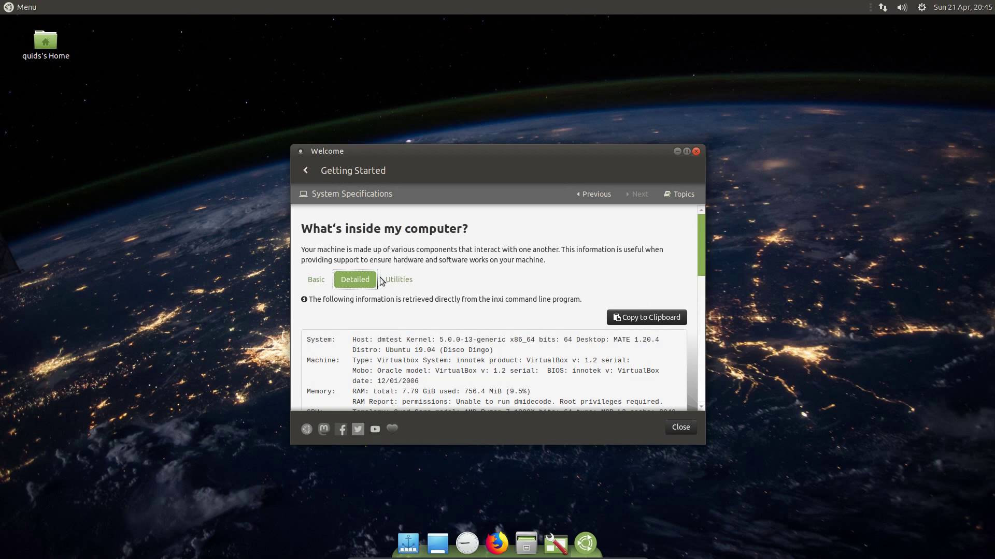
From the Welcome main menu, browse the Software Boutique's Accessories category and return.
key(alt+Left)
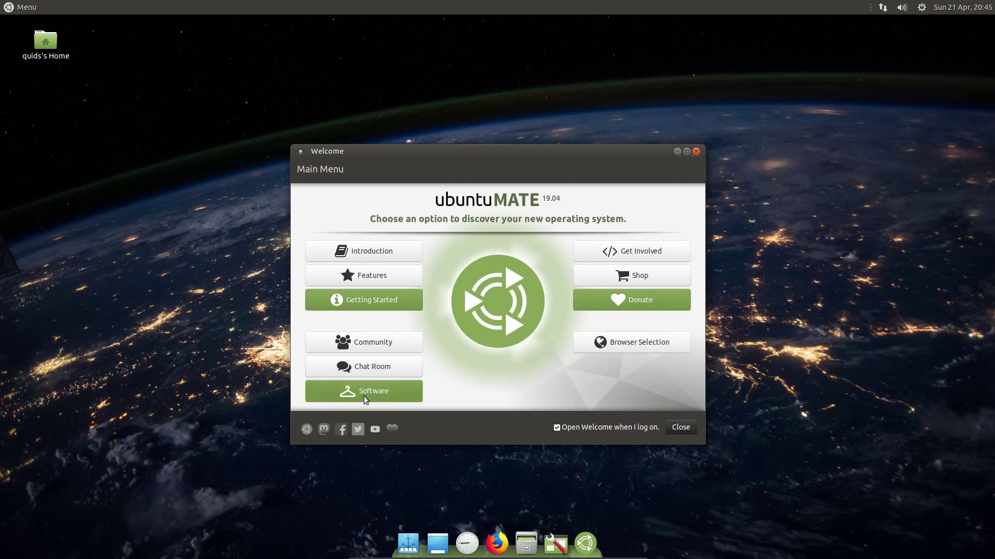
click(364, 396)
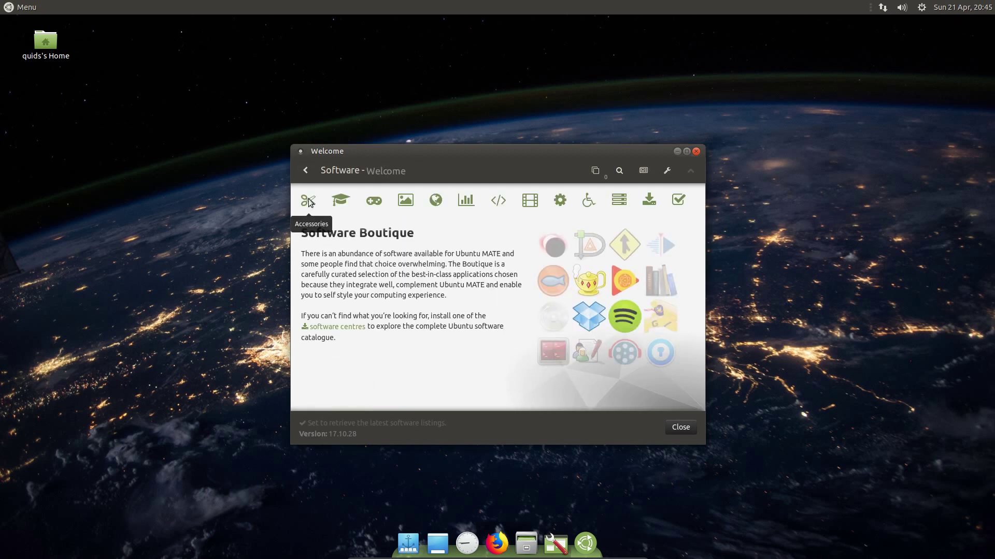
click(308, 202)
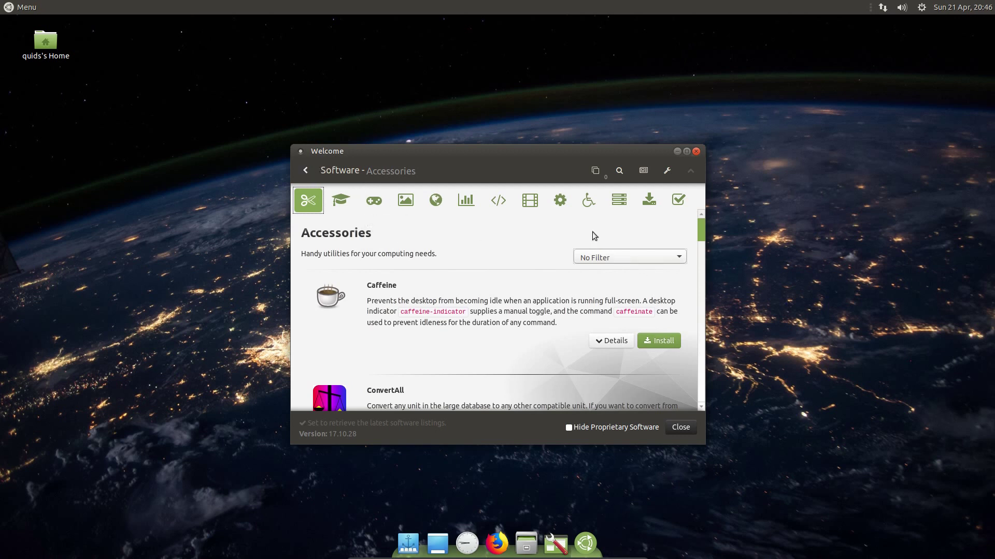
click(305, 171)
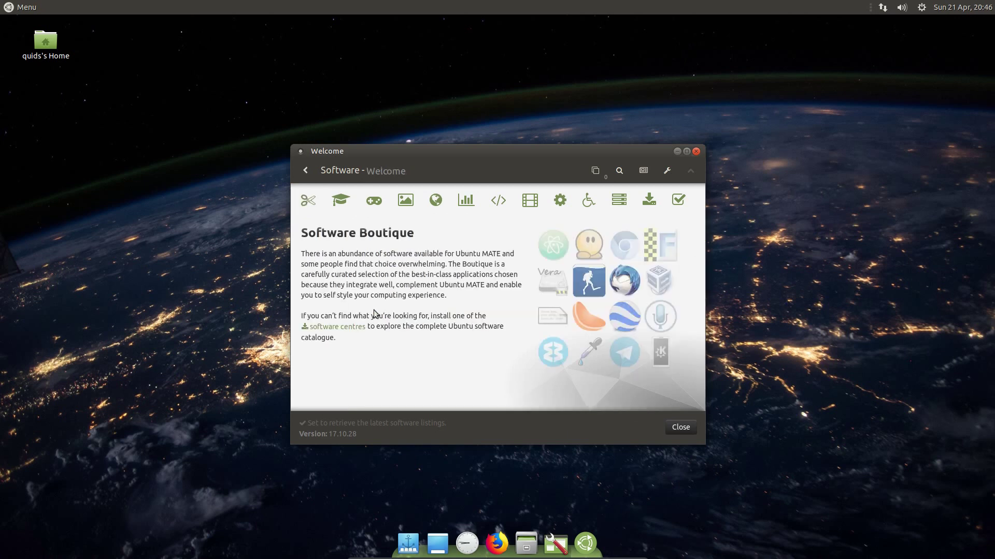
View the available software centres and the Browser Selection page, then close Welcome.
click(354, 327)
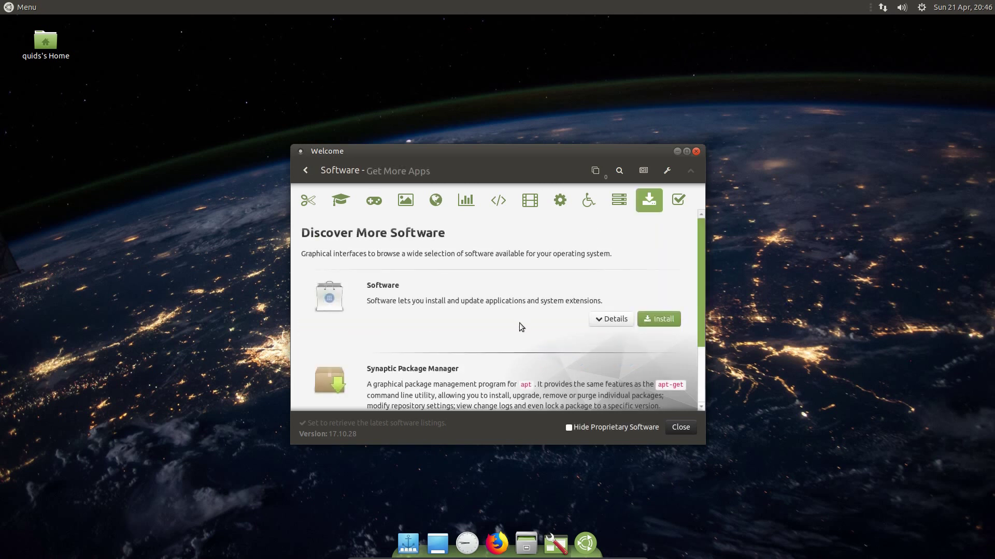
scroll(519, 322, down, 2)
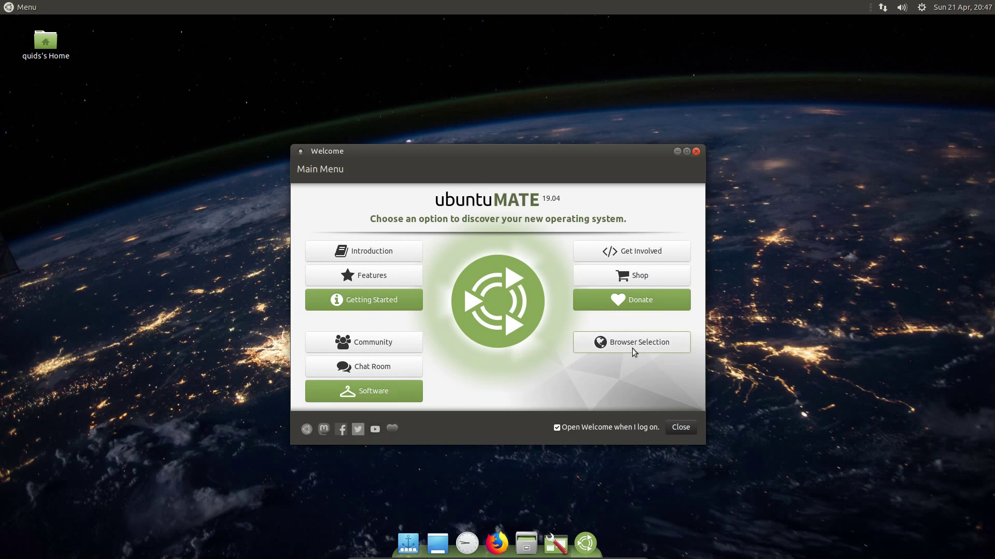
click(632, 347)
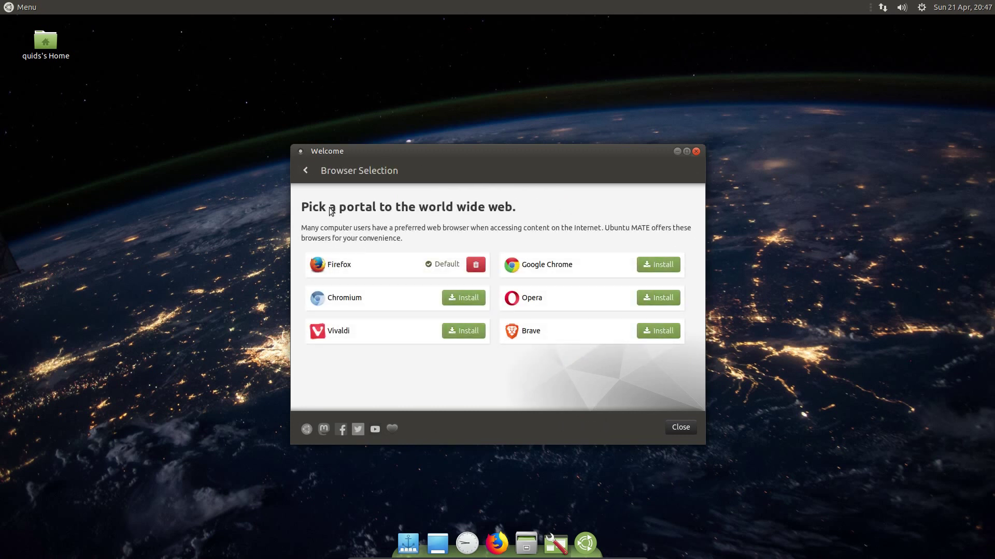
click(305, 173)
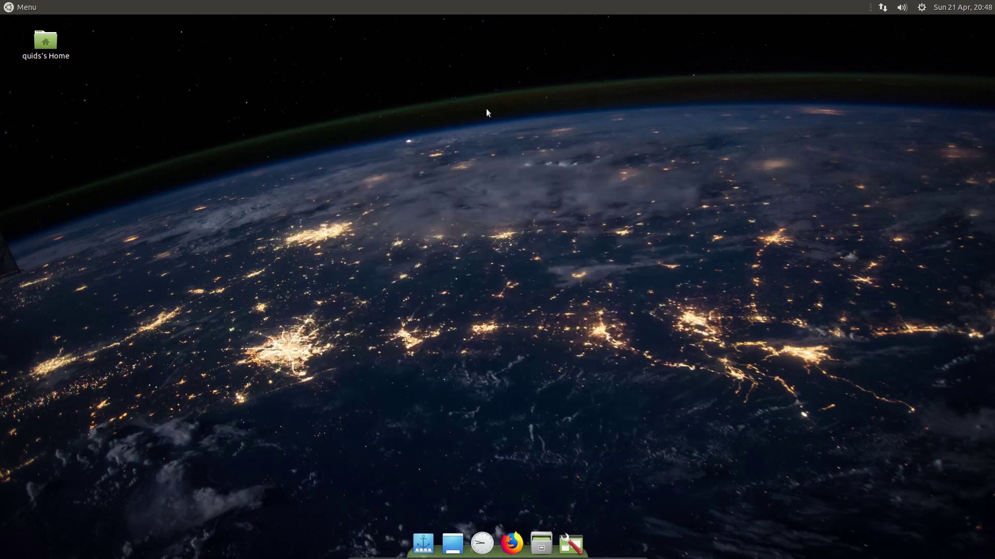
In the Caja home folder, colour the snap folder red via Folder's Color.
click(533, 537)
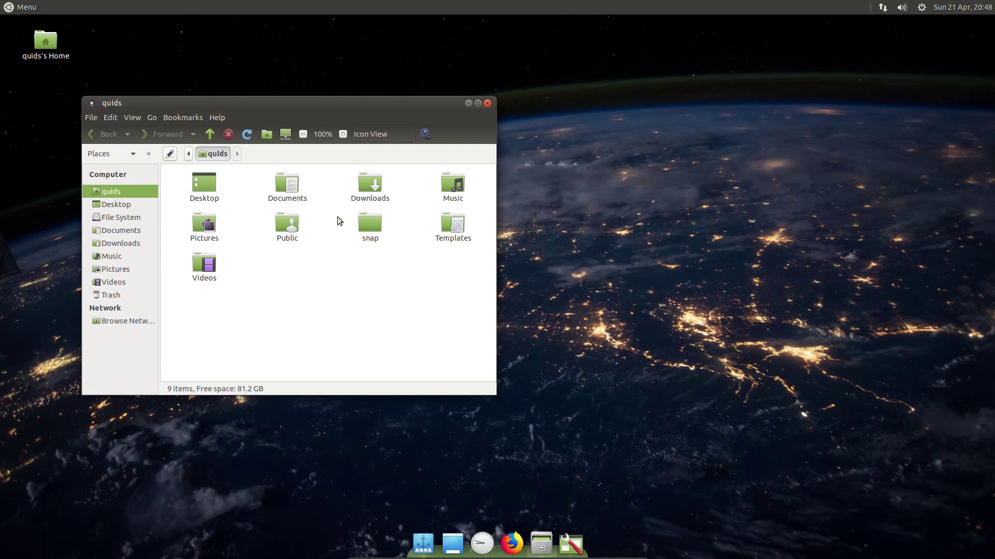
right_click(371, 225)
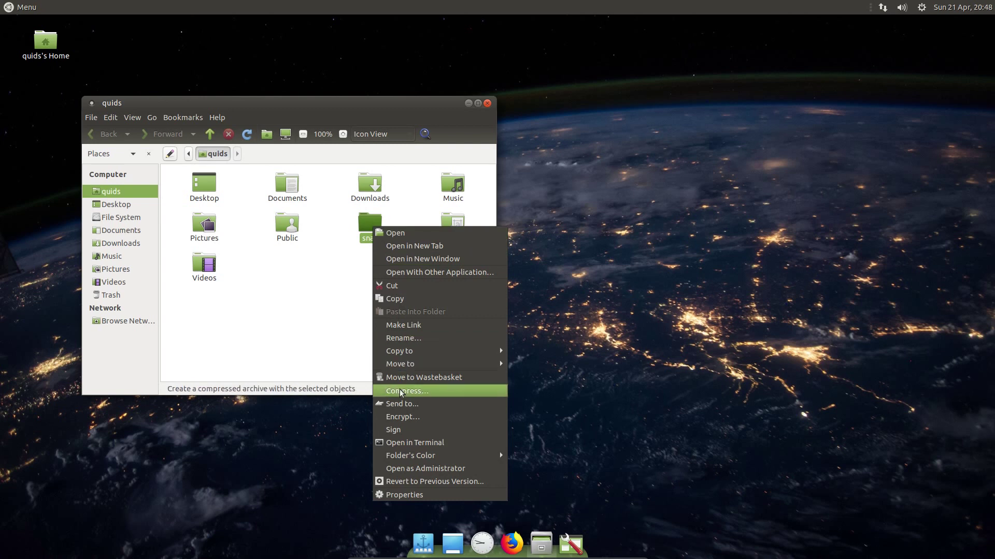
click(528, 454)
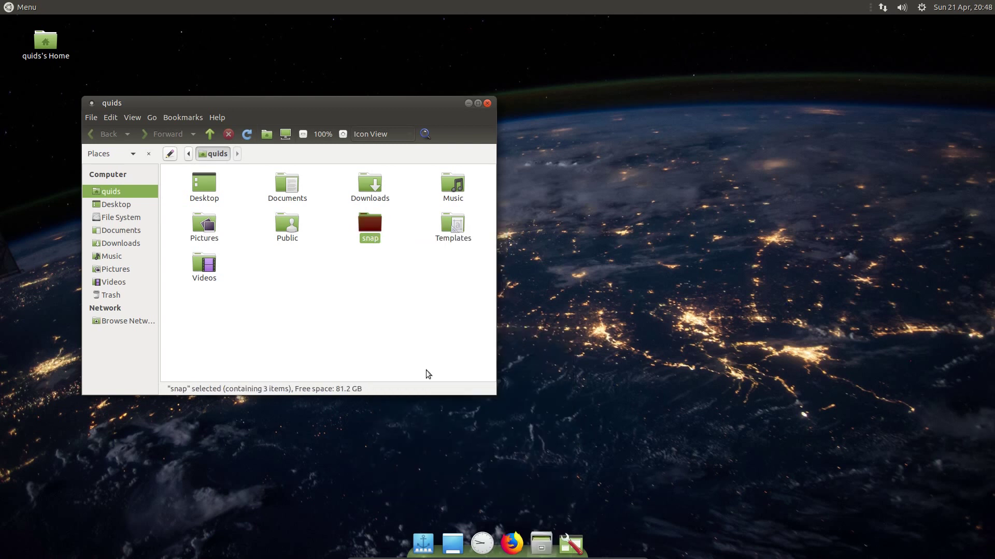
click(322, 277)
Find MATE Tweak by searching 'twea' in the menu and show its Panel settings.
key(super)
text(twea)
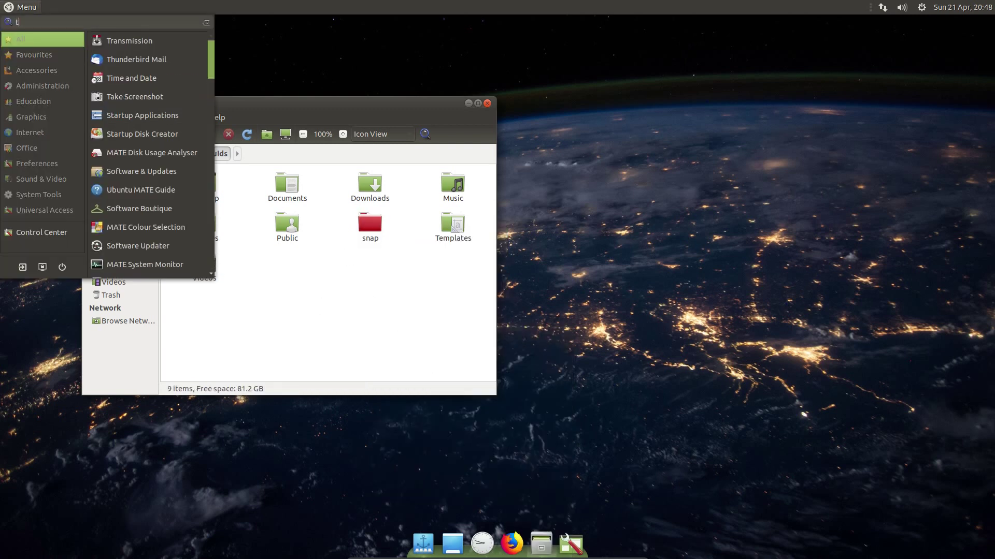
click(166, 46)
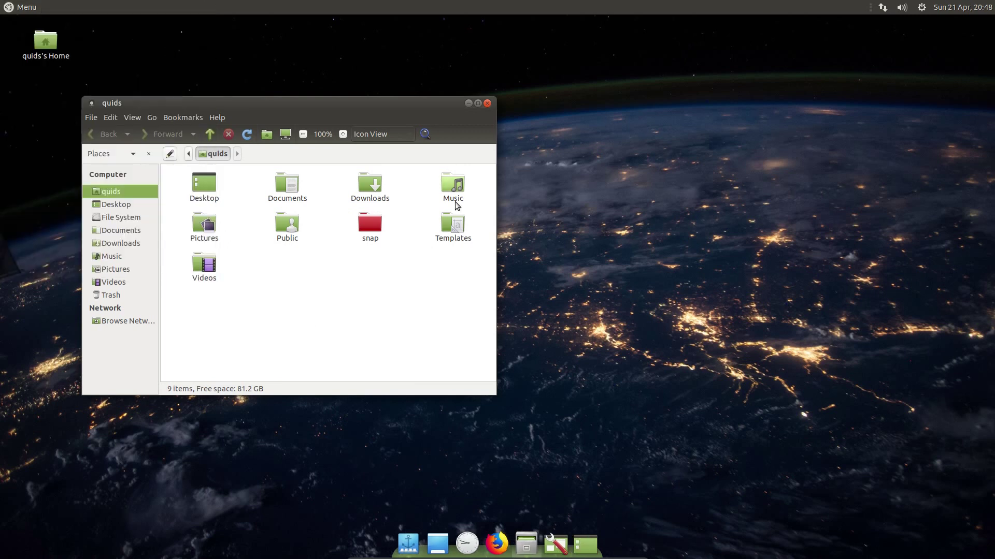
click(375, 213)
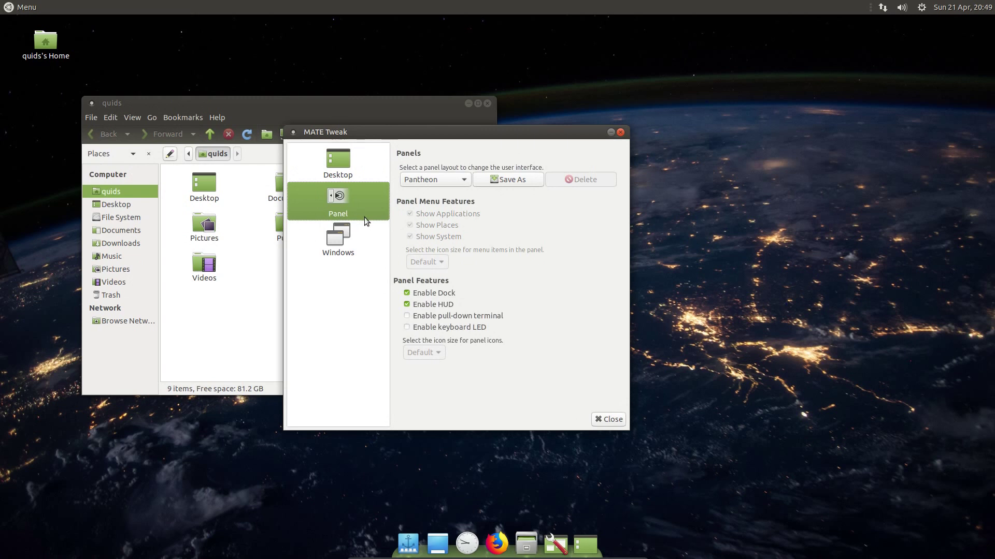
On the Windows page, put window controls on the Left, keep Auto-detect HiDPI, and choose Compiz.
key(Down)
click(420, 270)
click(420, 258)
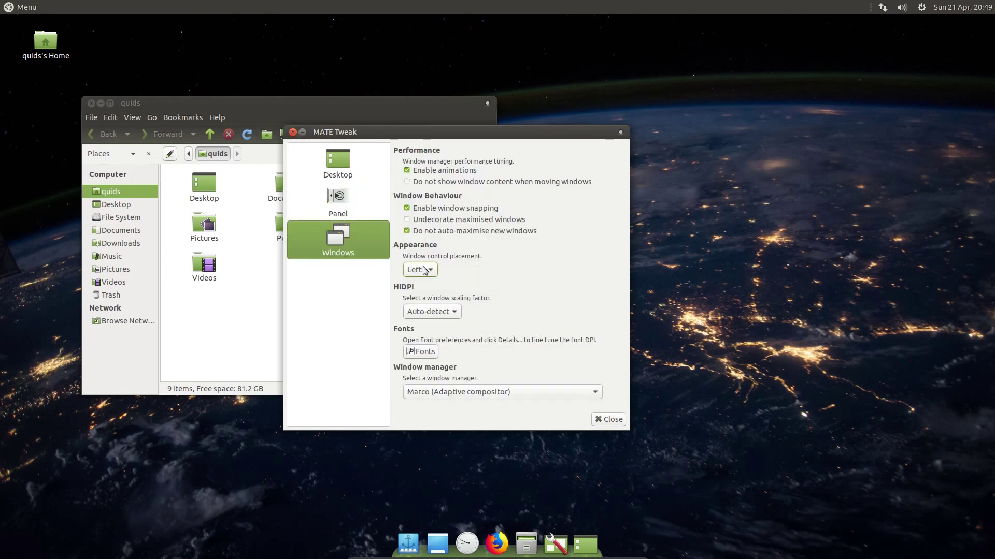
click(442, 311)
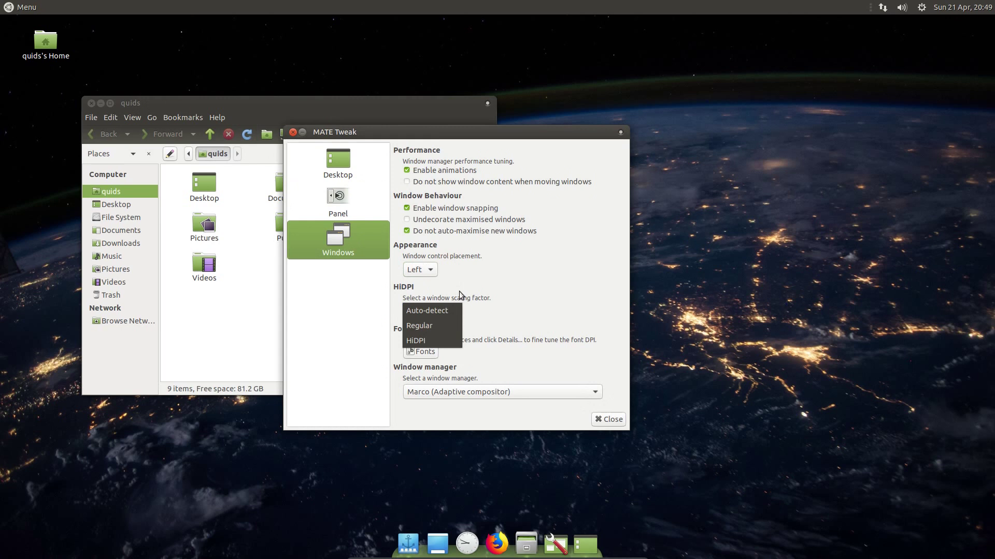
click(487, 289)
click(475, 392)
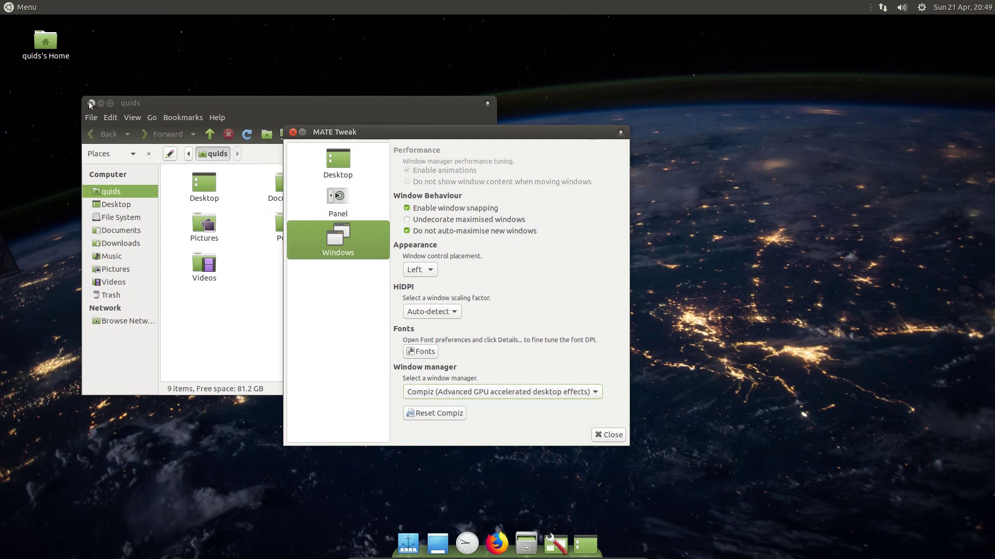
Browse the application menu's Preferences and System Tools to reach MATE System Monitor.
click(25, 8)
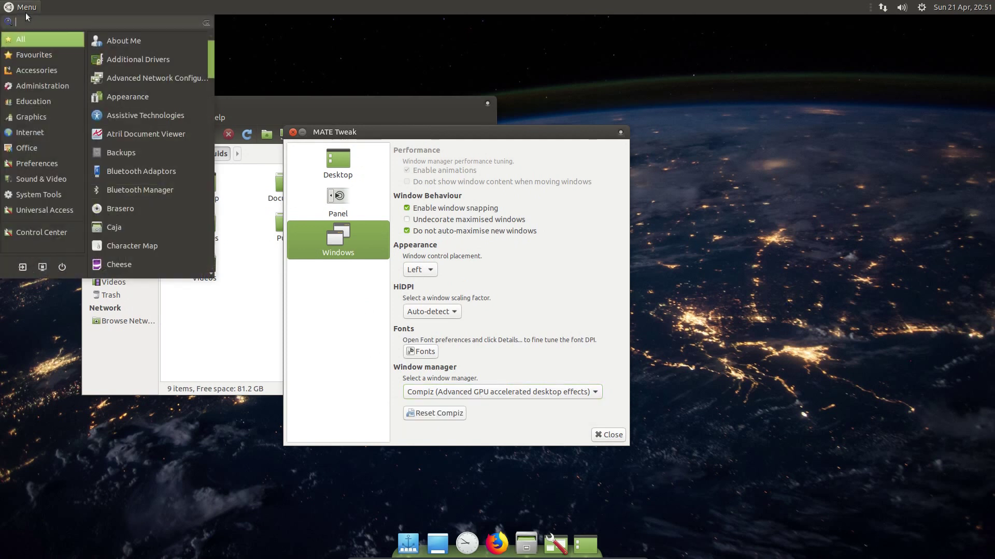
mouse_move(41, 161)
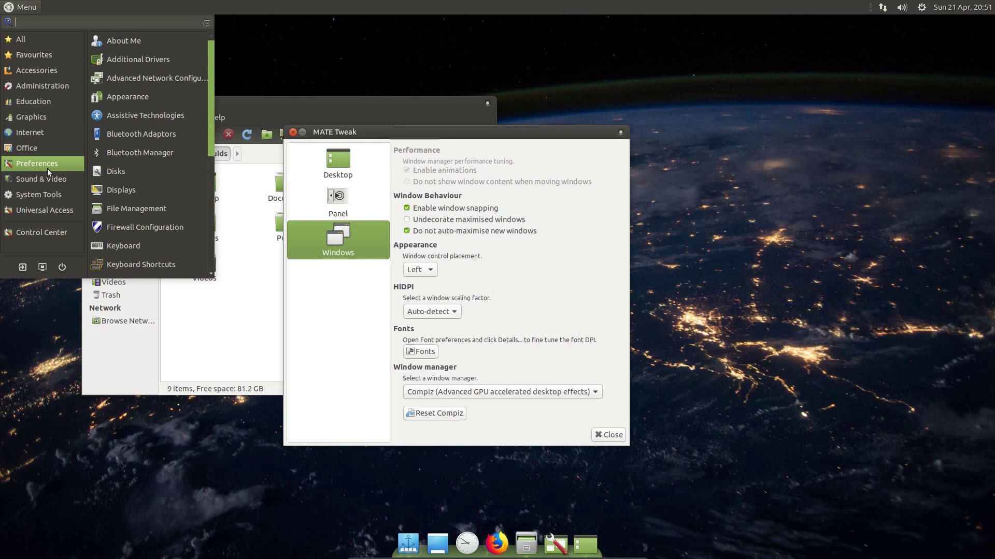
mouse_move(61, 194)
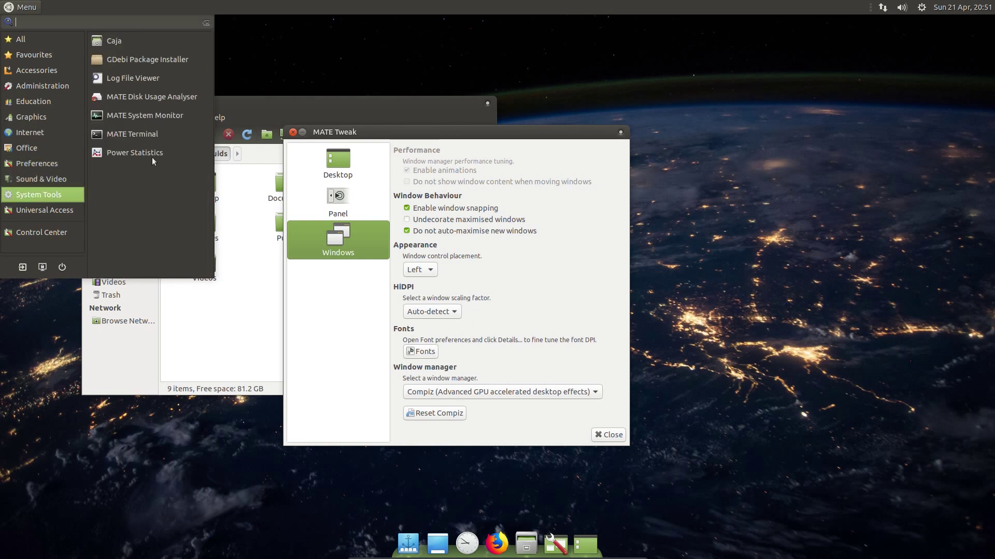
click(145, 115)
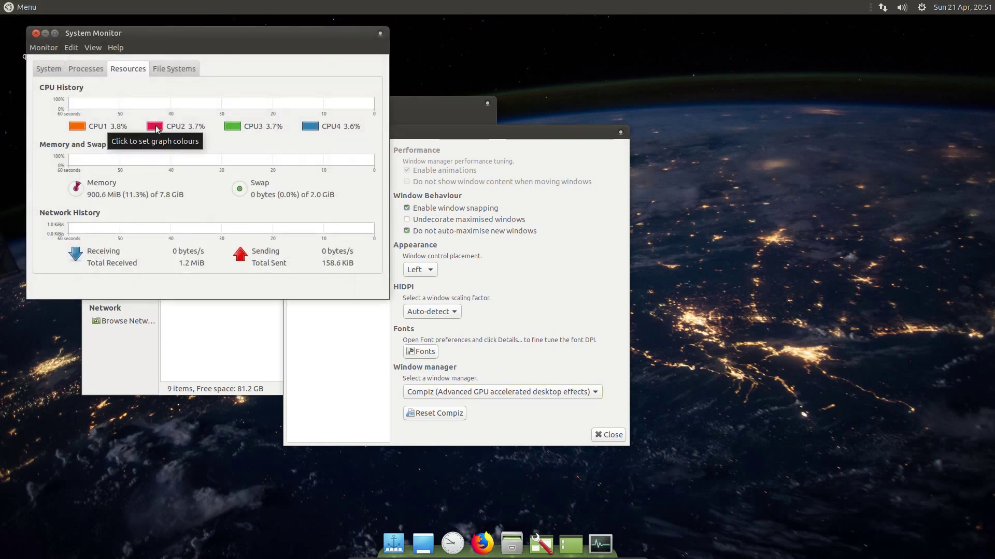